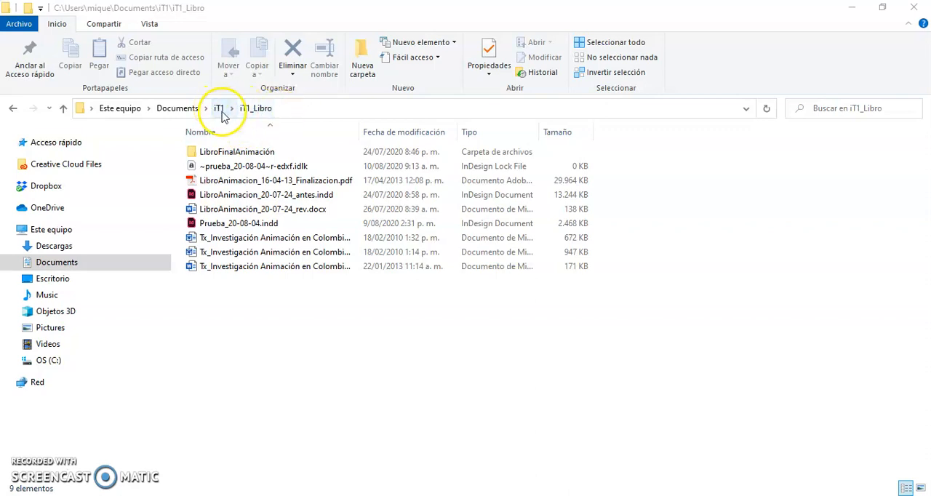
Open the iT1_Libro folder inside iT1 and create a folder named imagenes in it.
left_click(222, 114)
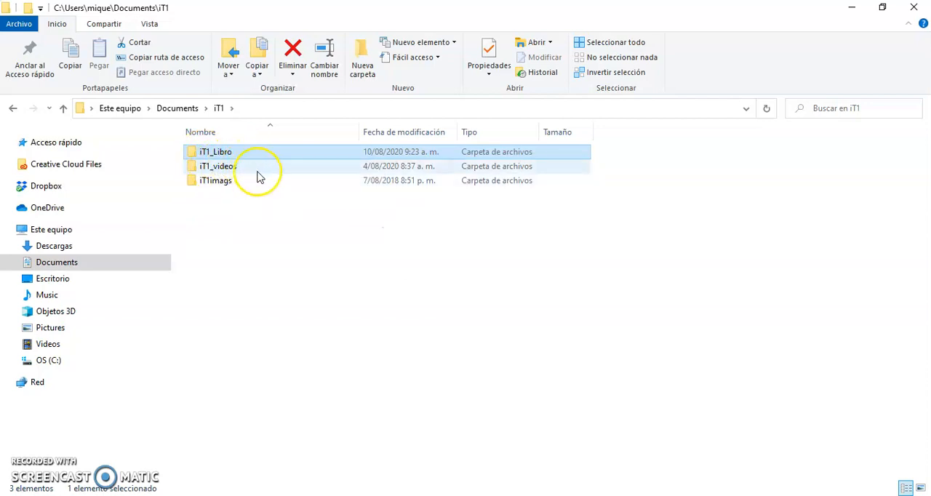
double_click(225, 153)
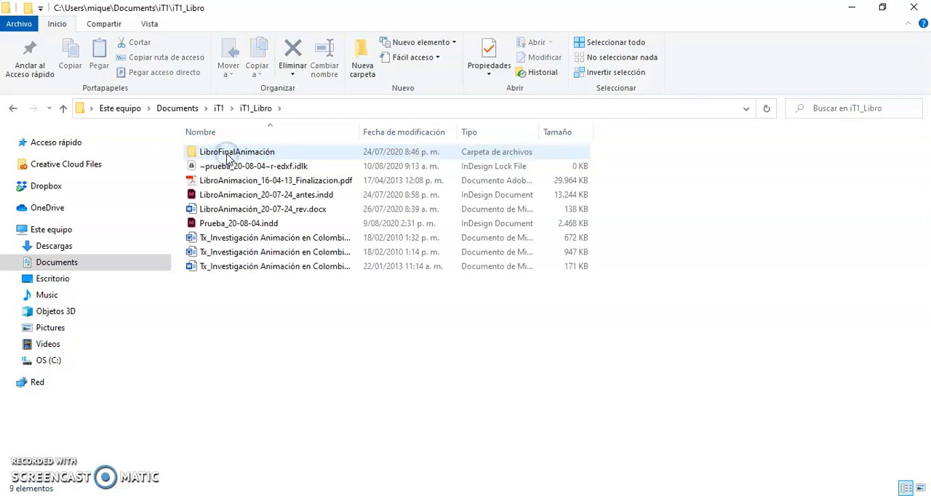
right_click(261, 327)
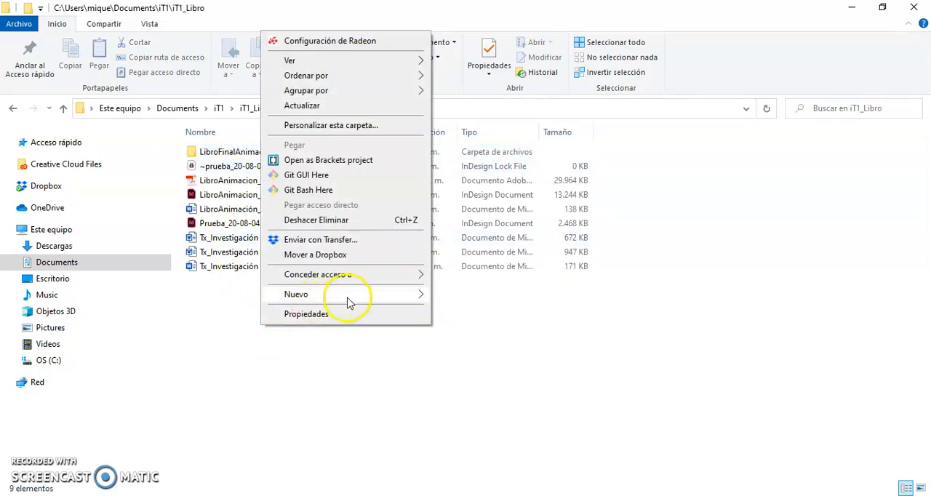
mouse_move(349, 296)
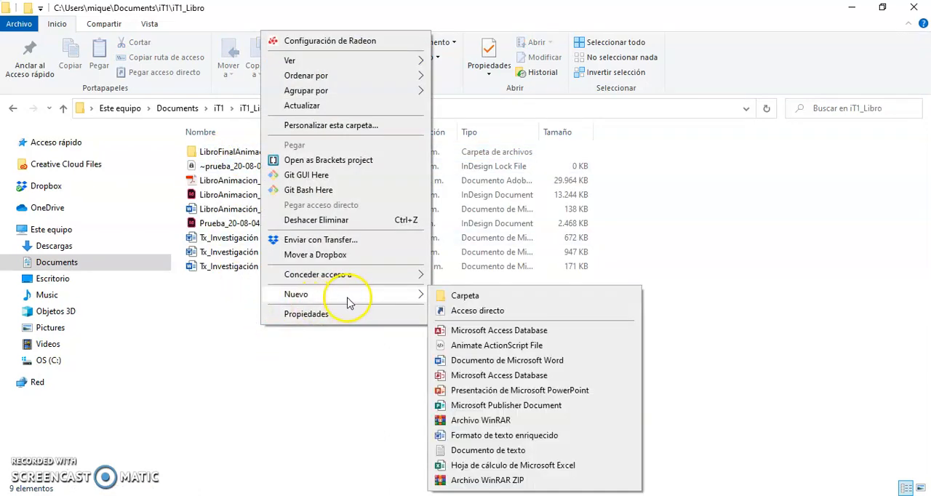
left_click(464, 299)
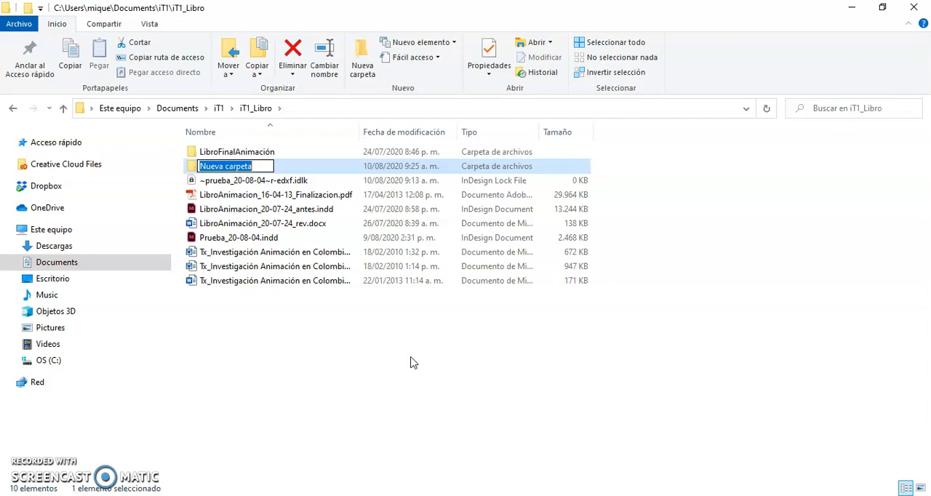
type("imagenes")
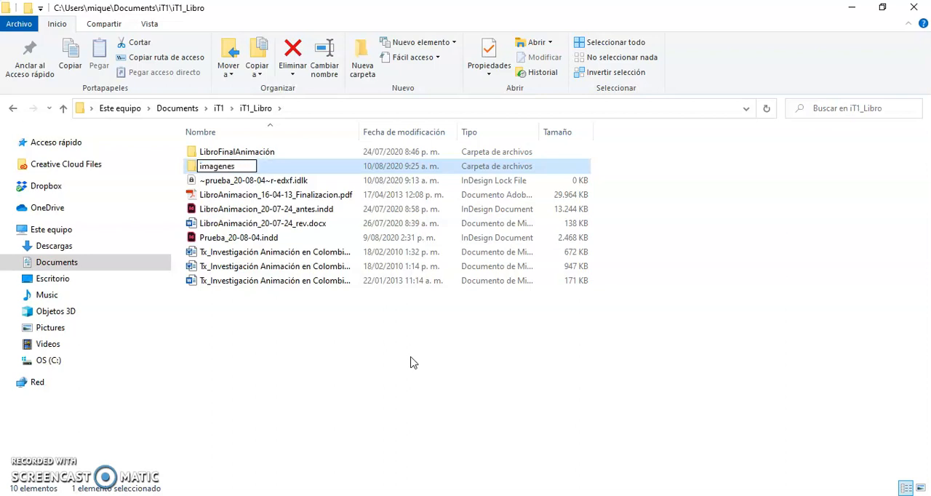
left_click(320, 356)
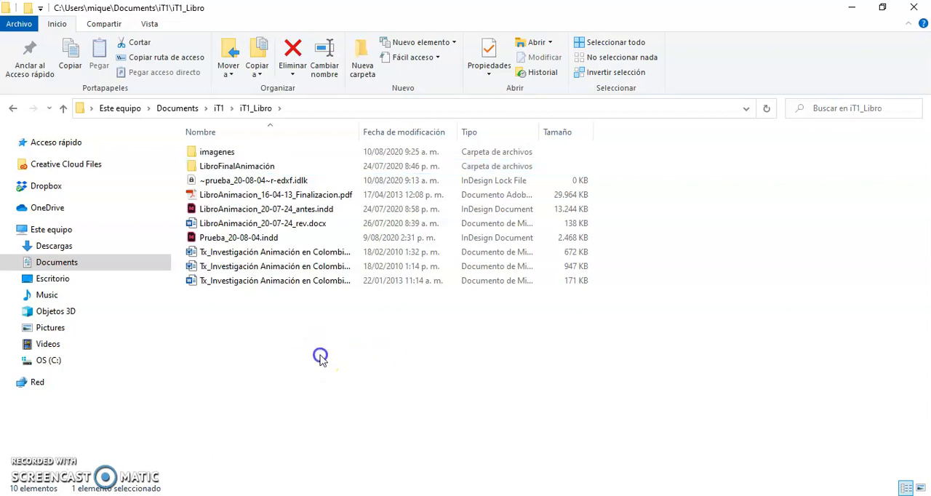
Create another folder in iT1_Libro named pdf.
right_click(320, 355)
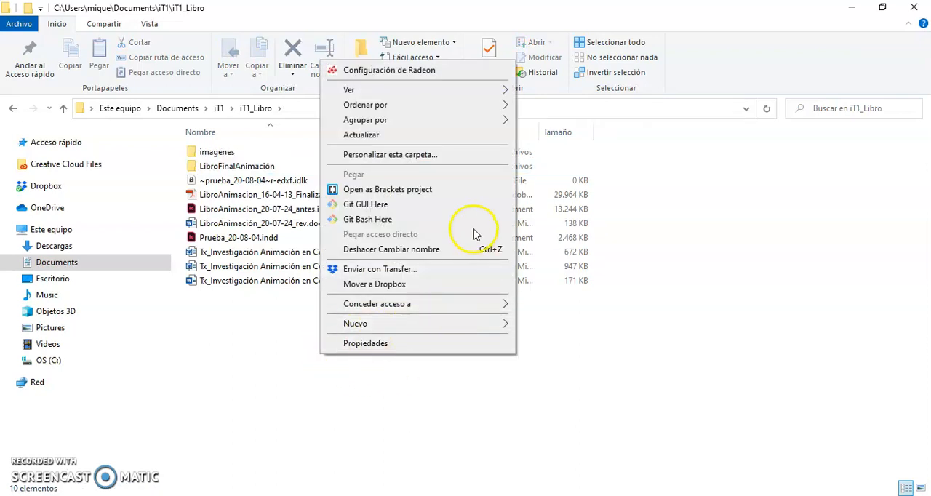
mouse_move(400, 327)
left_click(553, 327)
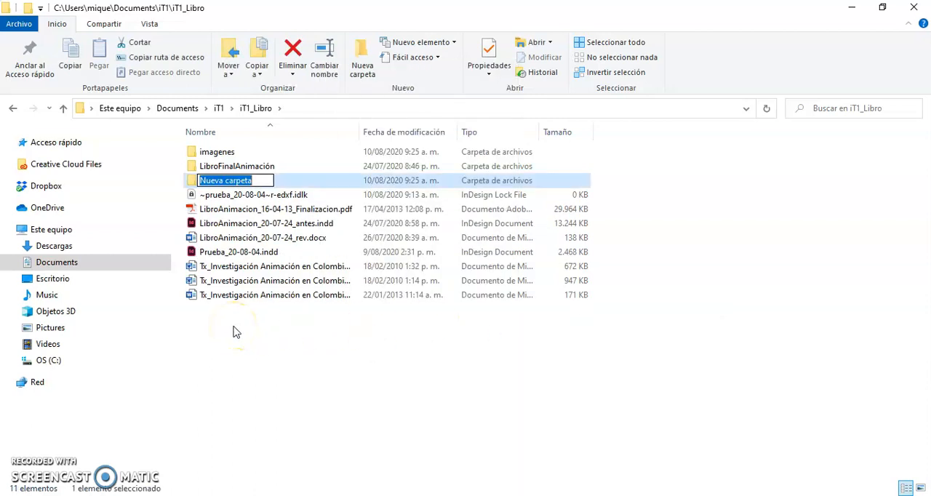
type("pdf")
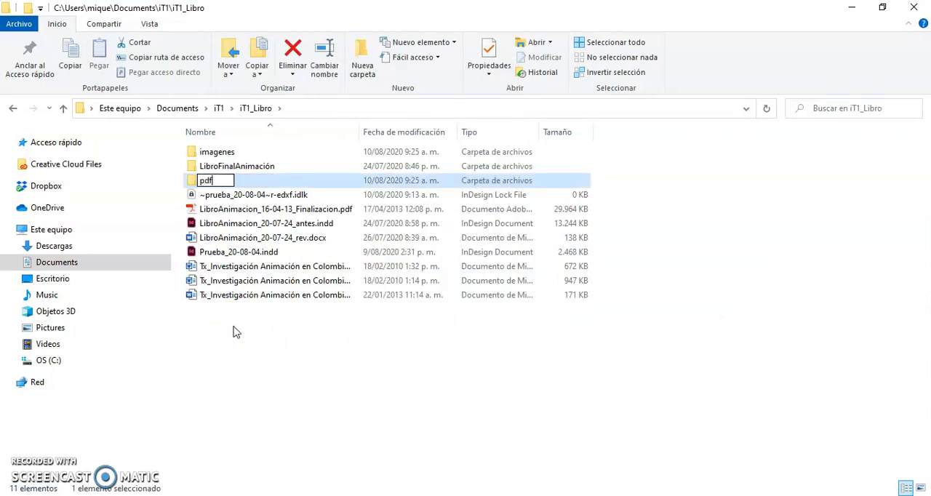
left_click(285, 365)
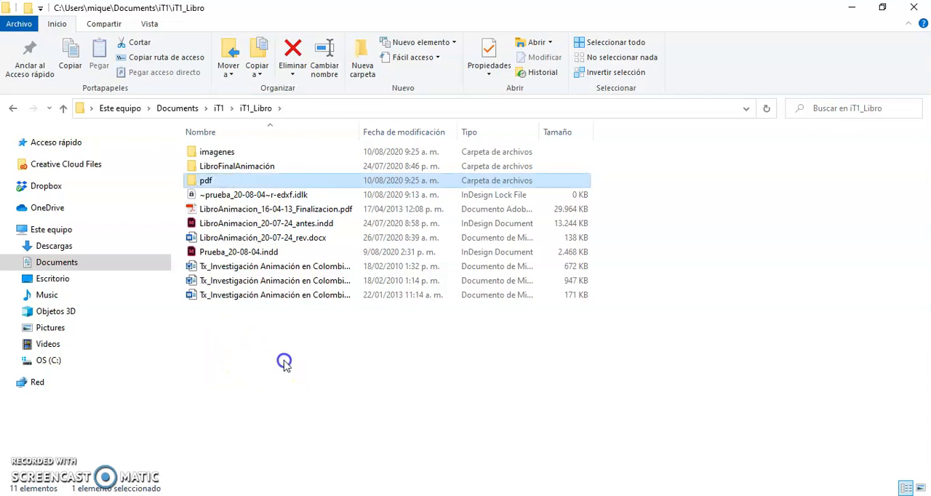
Create a folder named fuentes in iT1_Libro.
right_click(284, 363)
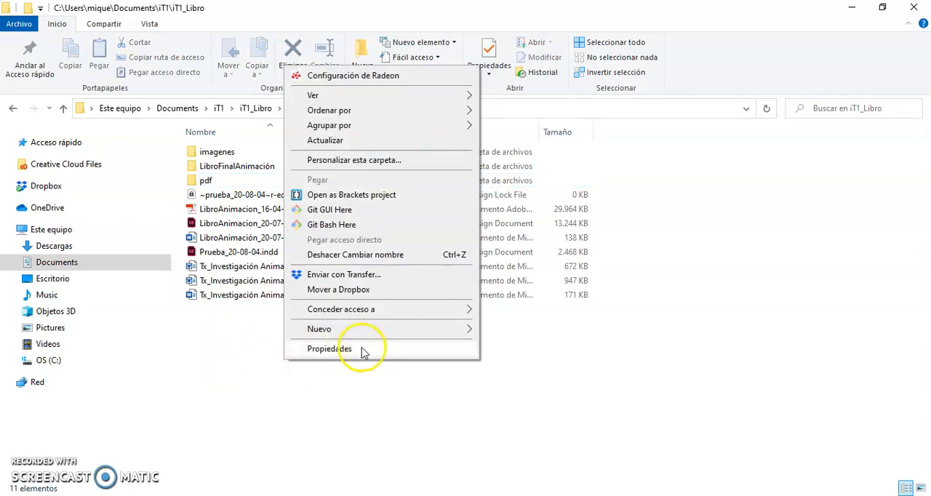
left_click(338, 329)
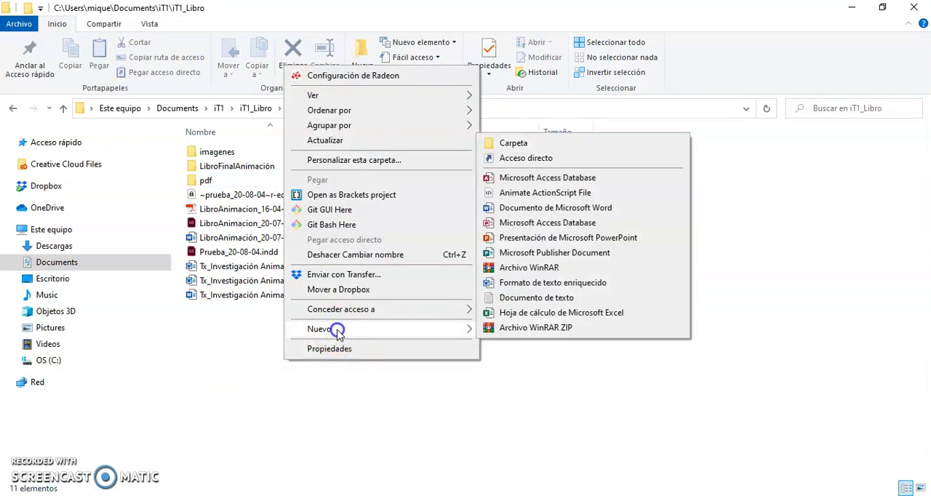
left_click(524, 143)
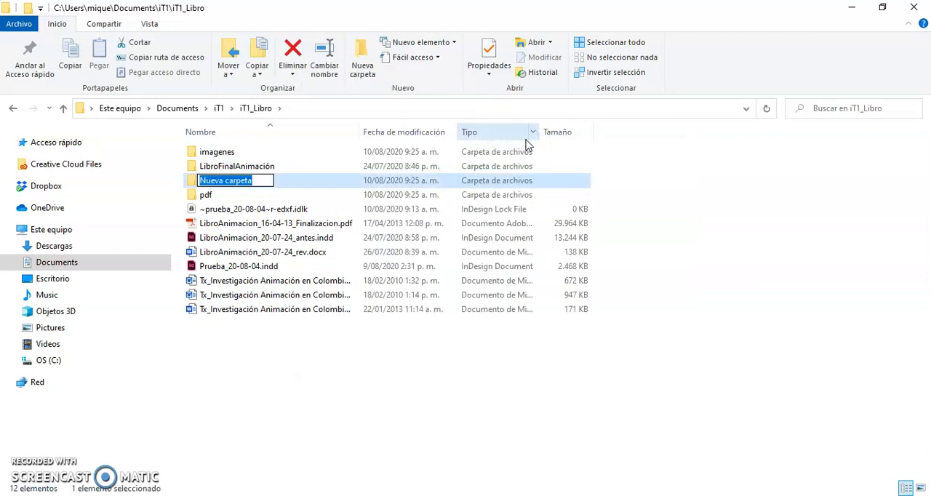
type("fuentes")
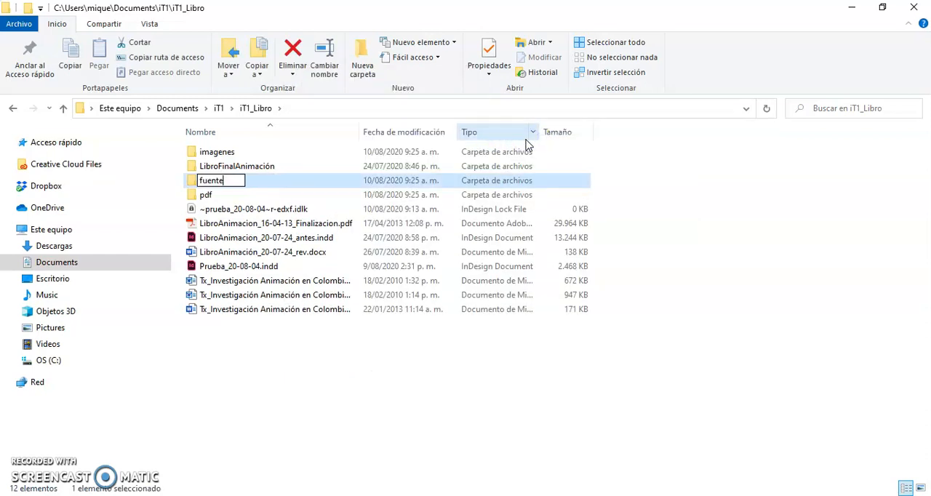
key("Return")
left_click(339, 365)
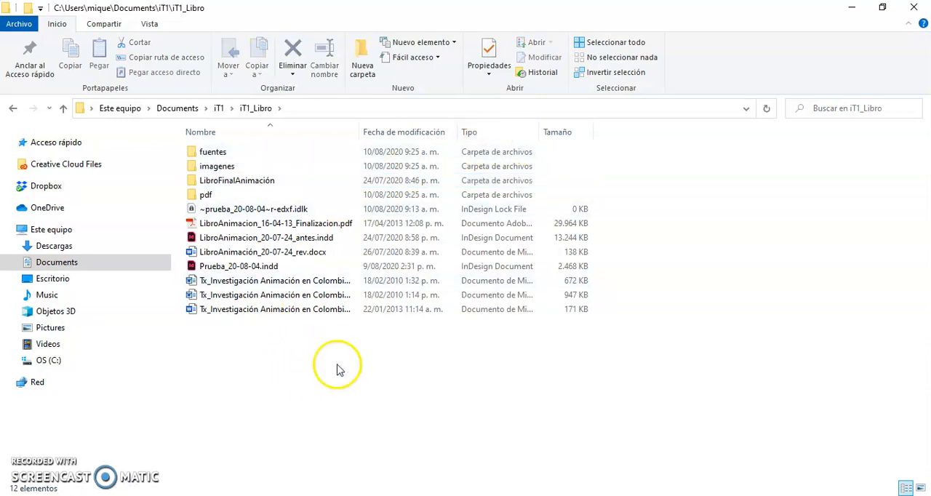
Add a folder named textos to iT1_Libro.
right_click(339, 356)
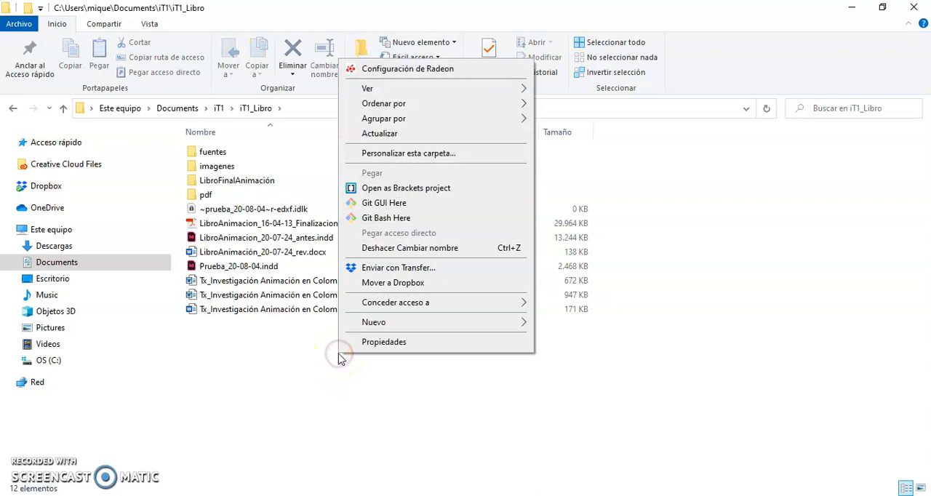
mouse_move(463, 329)
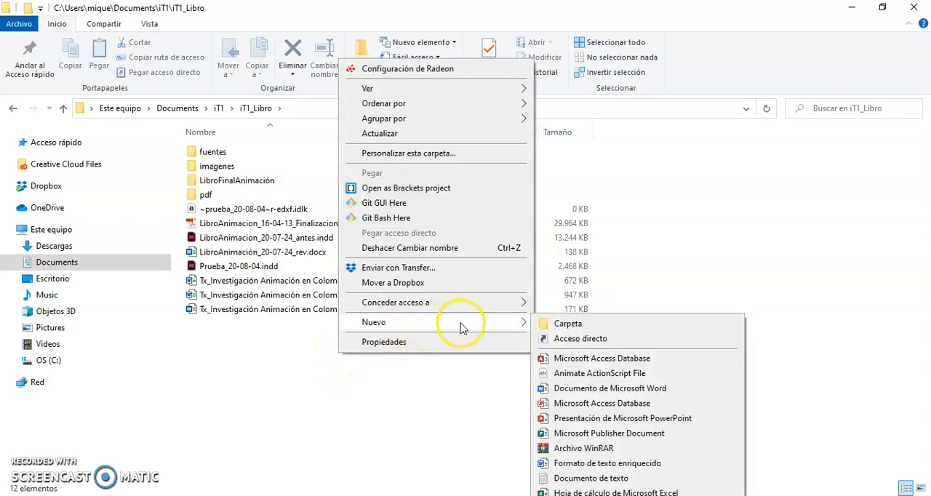
left_click(569, 325)
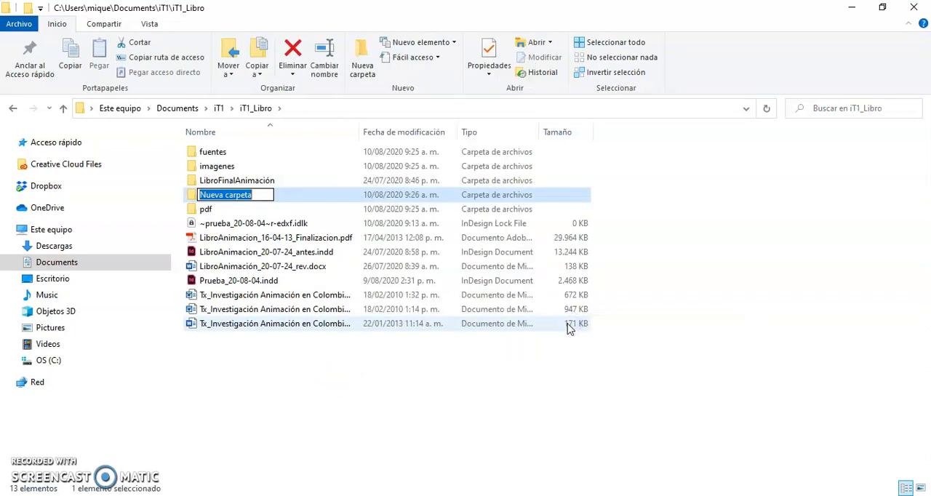
type("textos")
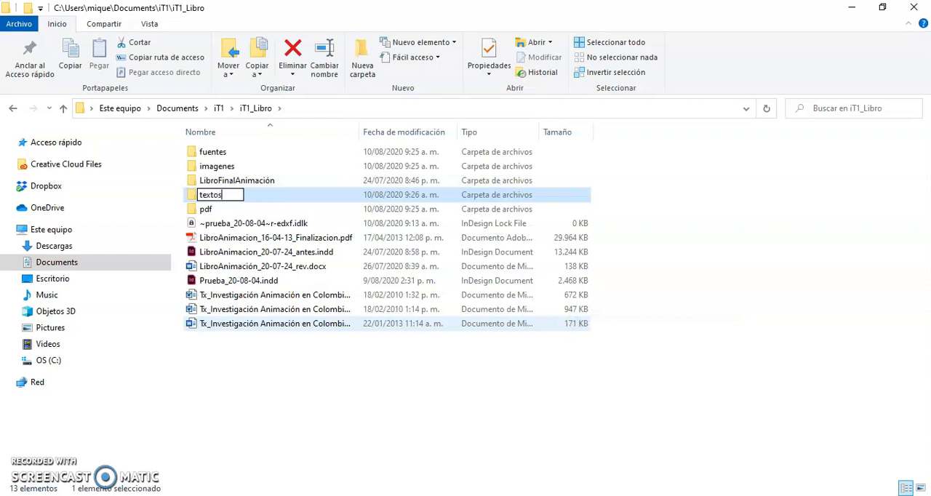
left_click(370, 378)
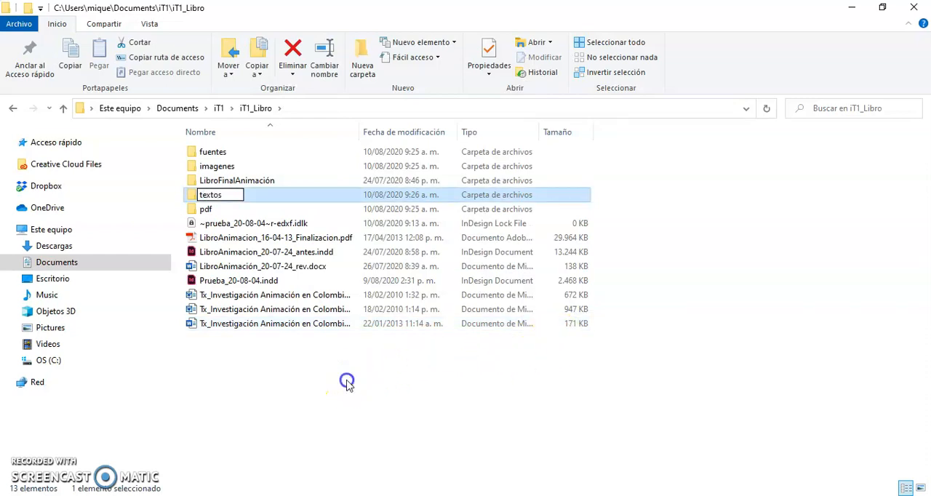
Add a folder named datos to the iT1_Libro project folder.
right_click(297, 364)
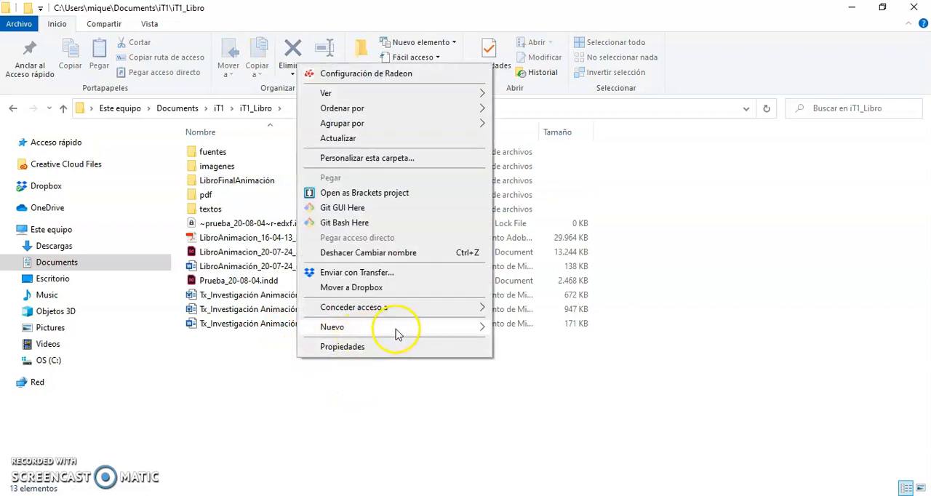
mouse_move(400, 333)
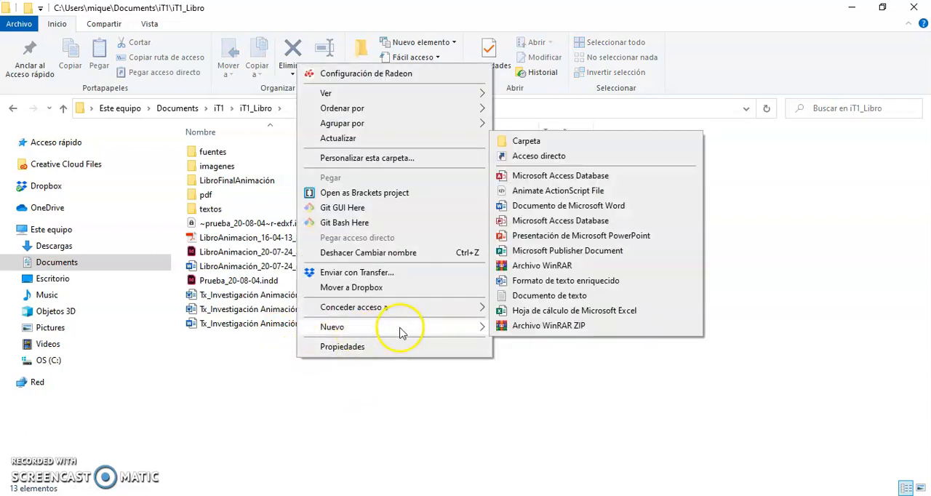
left_click(533, 145)
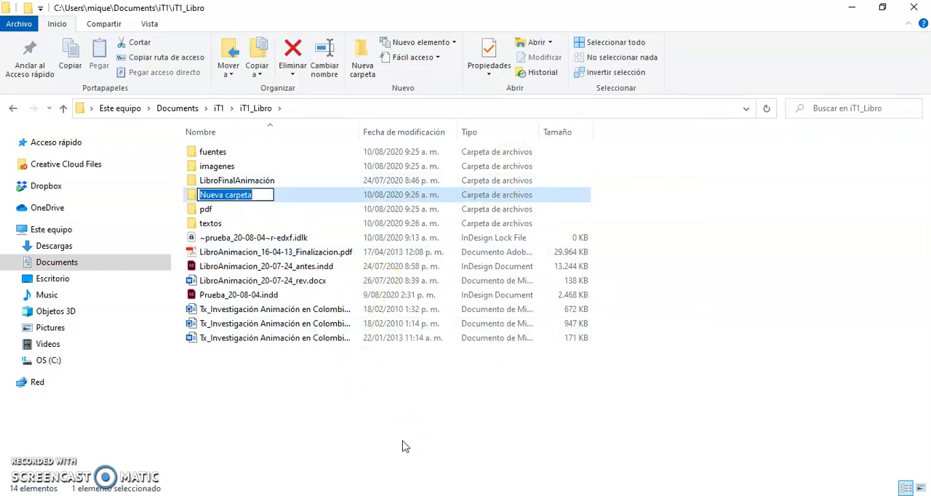
type("d")
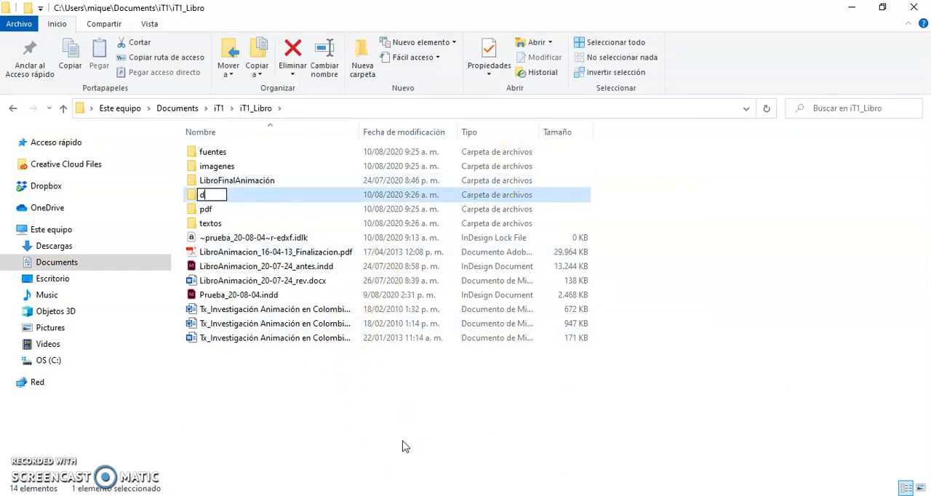
type("atos")
left_click(292, 434)
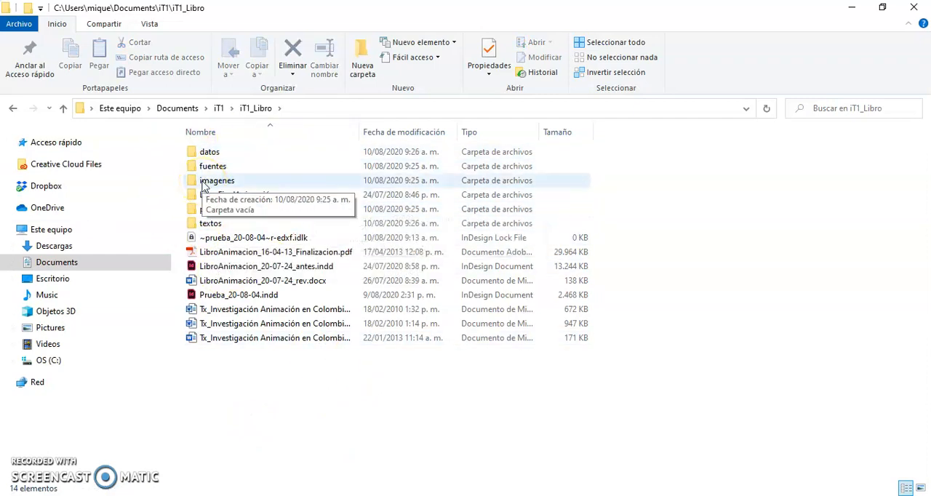
Go up to the parent iT1 folder and select the iT1_Libro project folder there.
left_click(302, 182)
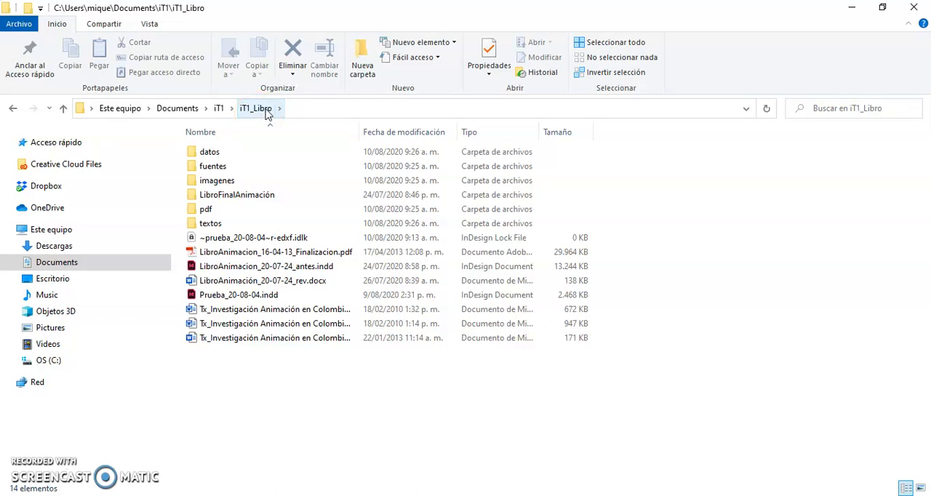
left_click(219, 109)
left_click(204, 160)
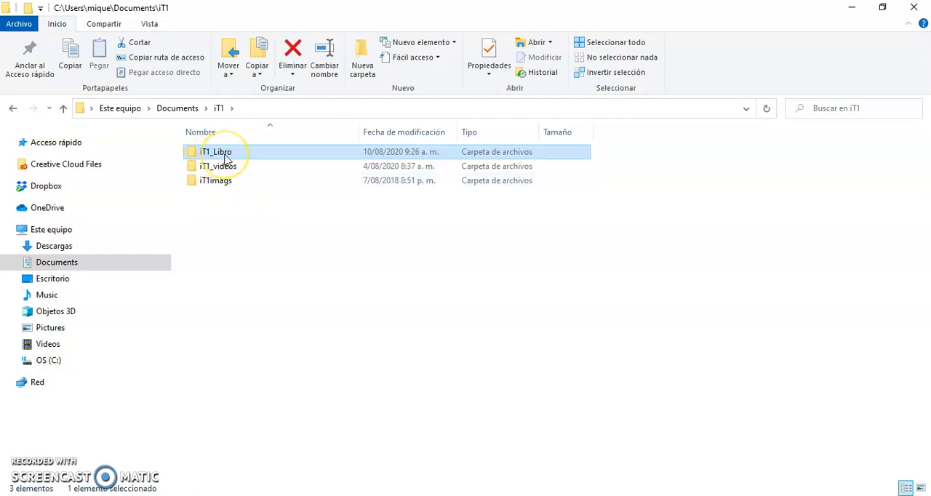
mouse_move(225, 159)
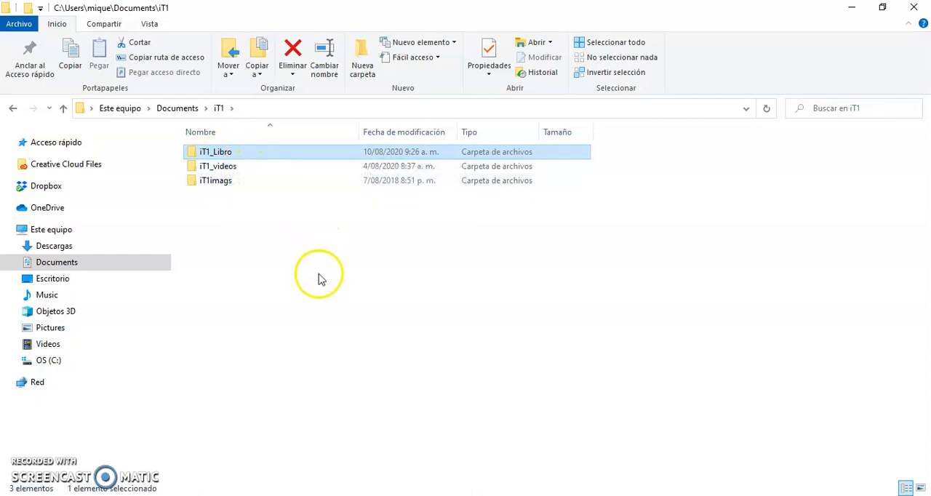
Switch to Prueba_20-08-04.indd in InDesign and move the Título paragraph style directly below [Párrafo básico].
left_click(34, 462)
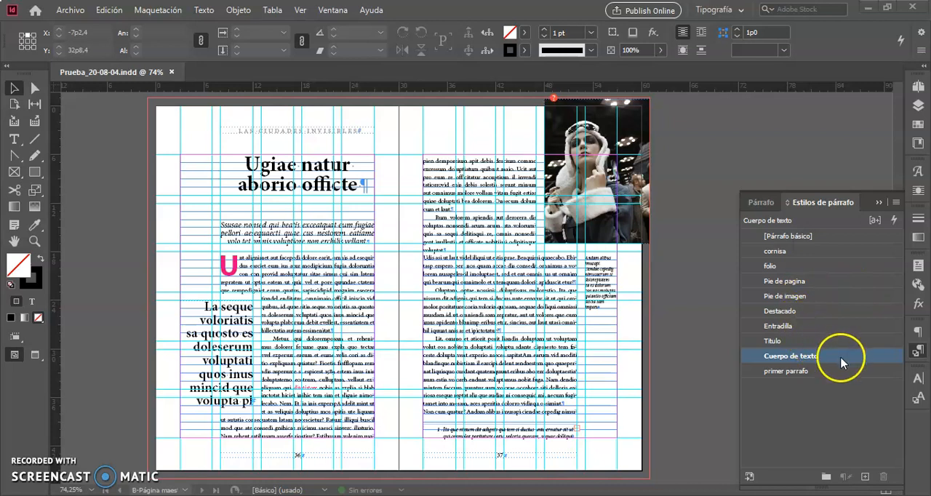
left_click_drag(809, 340, 811, 245)
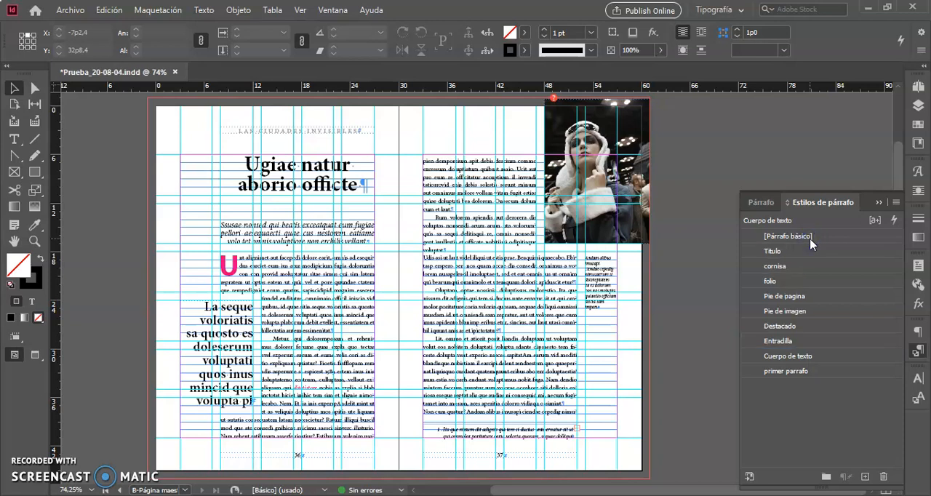
Create a paragraph style group below the existing styles and name it Indice.
left_click(826, 477)
left_click(827, 422)
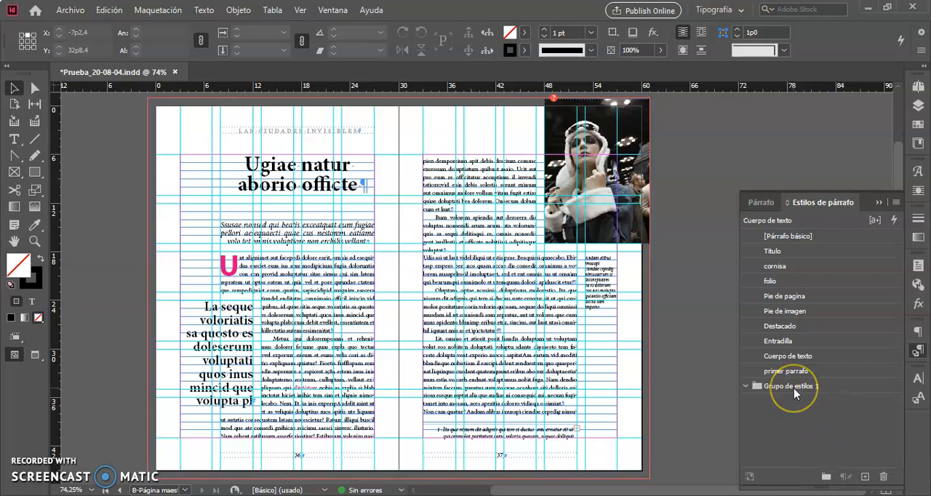
left_click(802, 389)
double_click(803, 390)
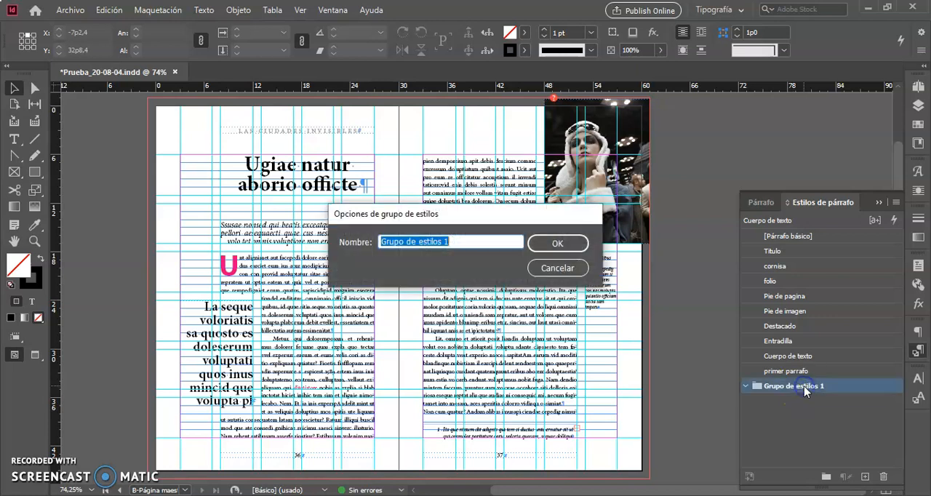
type("Indice")
left_click(676, 374)
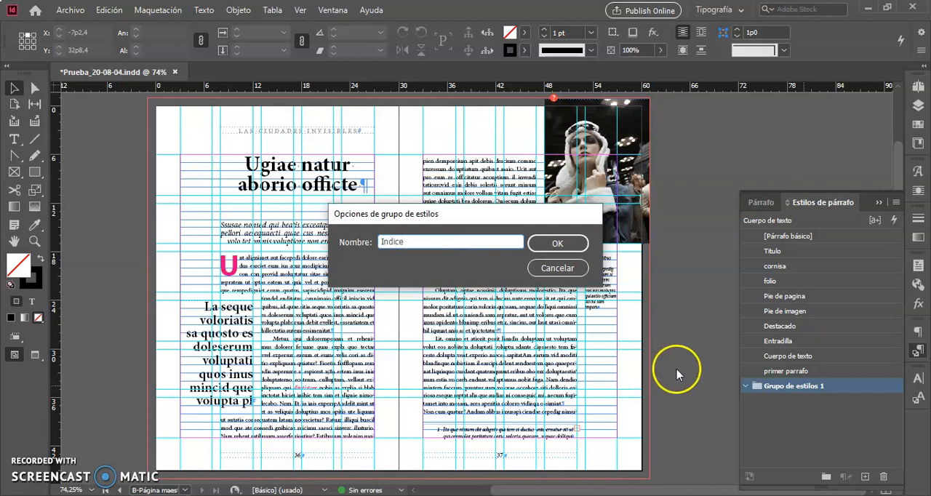
left_click(567, 243)
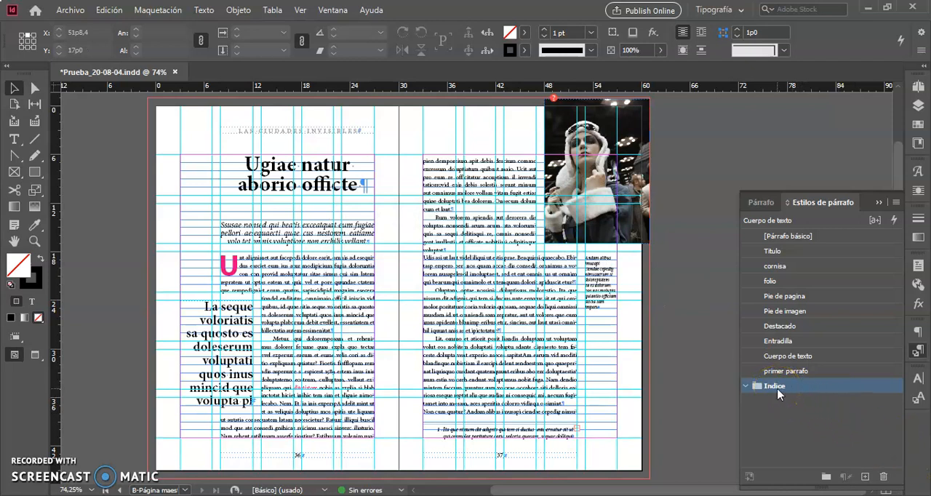
Create another paragraph style group, place it directly above Indice at the same level, and name it externos.
left_click(826, 476)
left_click(801, 404)
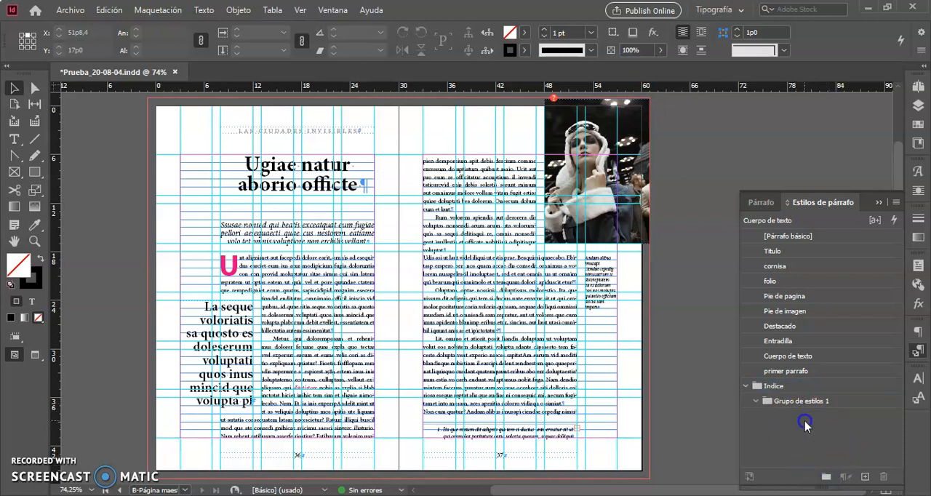
left_click_drag(802, 404, 767, 380)
left_click(778, 388)
double_click(778, 388)
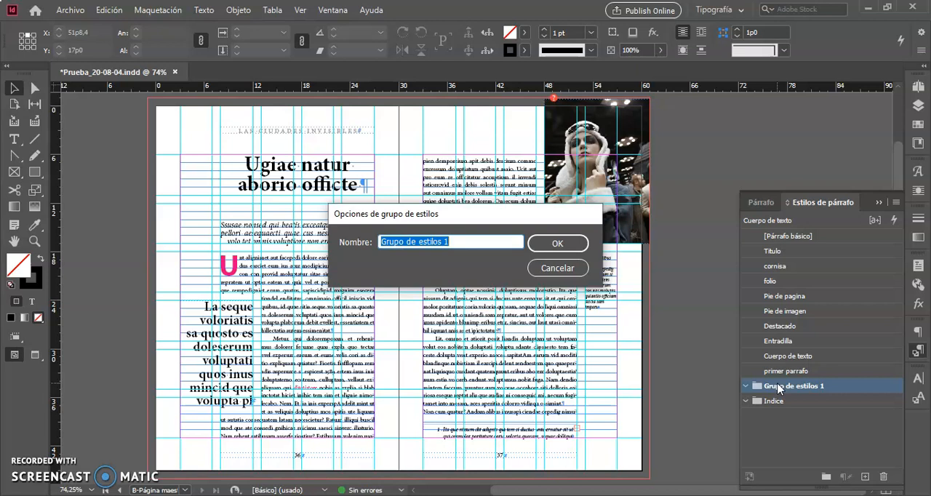
type("ex")
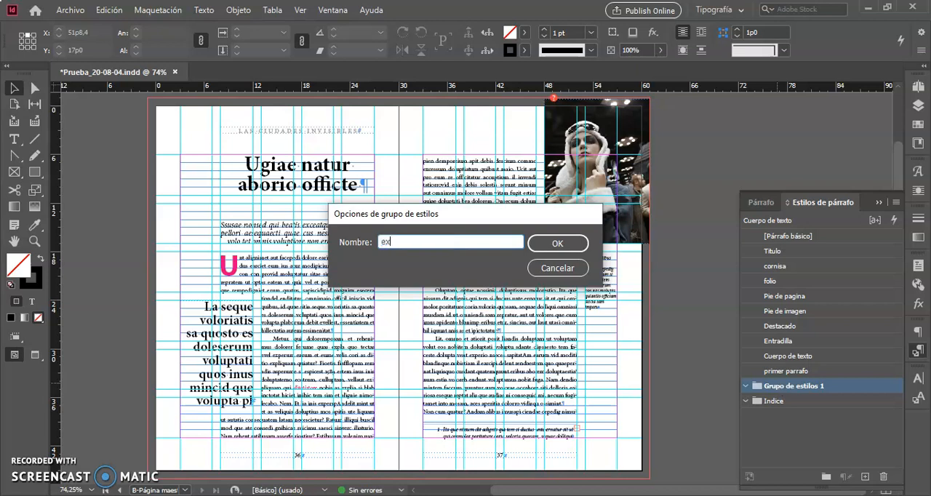
type("ternos")
left_click(557, 245)
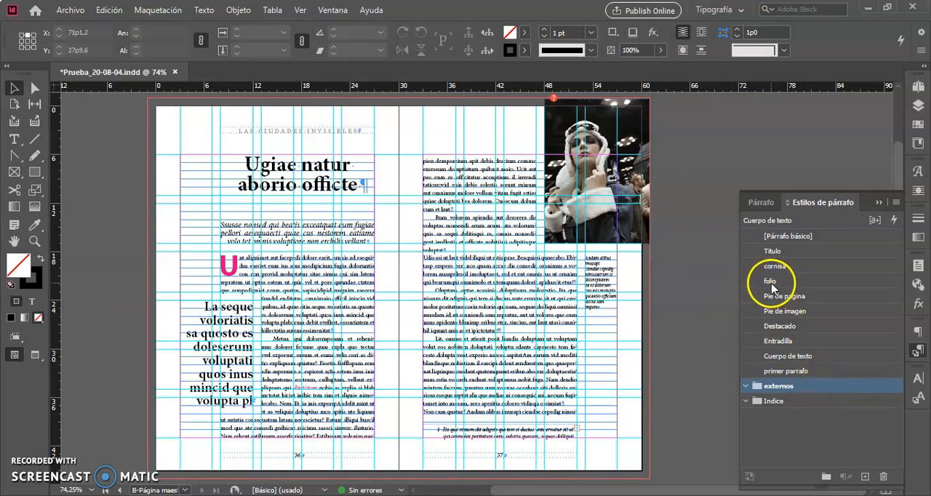
Move the folio and cornisa paragraph styles into the externos group, with folio first.
left_click_drag(770, 281, 786, 389)
left_click_drag(782, 269, 789, 373)
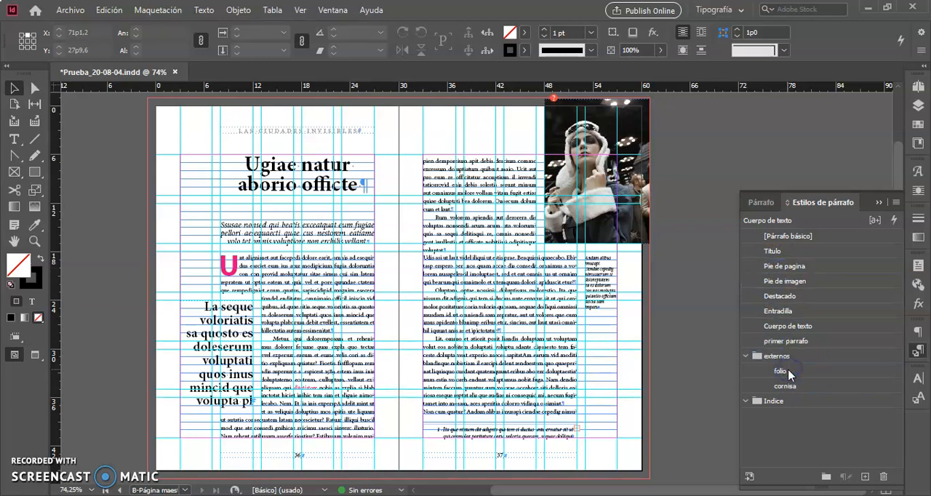
left_click(789, 374)
Reorder the paragraph styles below Título as Entradilla, primer parrafo, Cuerpo de texto and Destacado, ahead of Pie de pagina.
left_click_drag(803, 314, 806, 266)
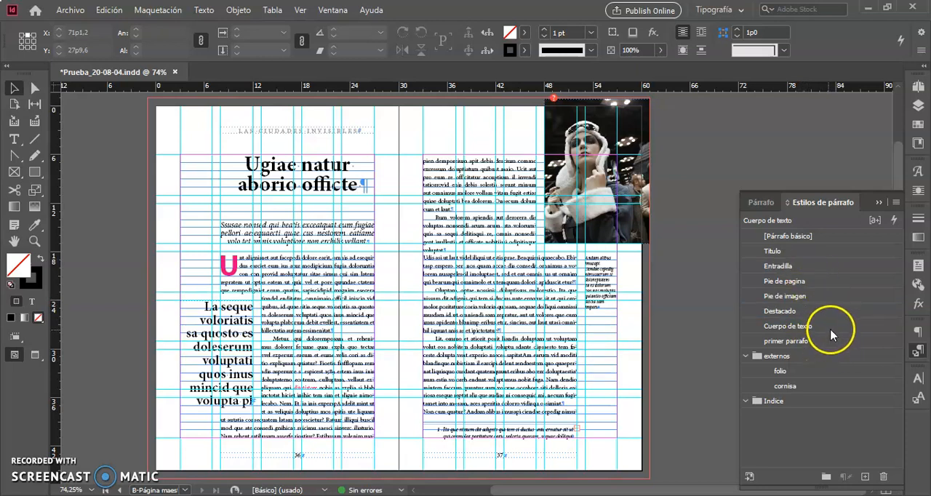
left_click_drag(833, 332, 827, 273)
left_click_drag(827, 332, 835, 293)
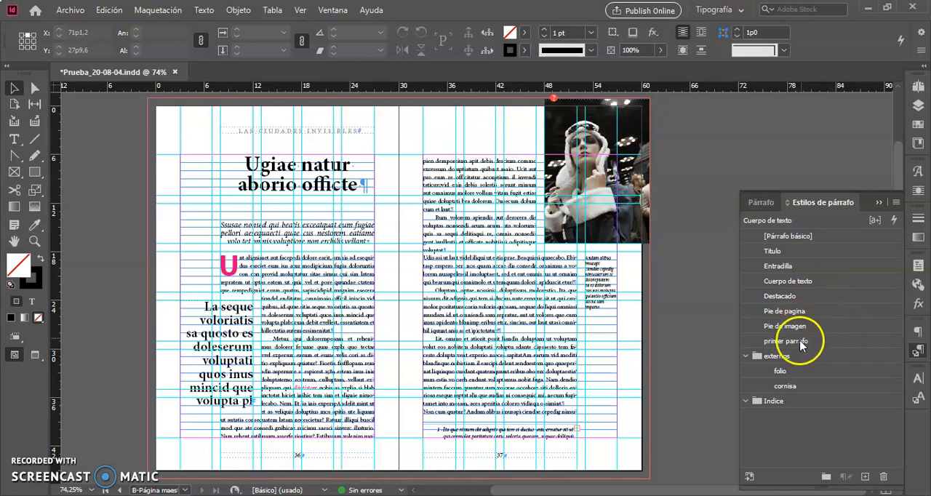
left_click_drag(830, 342, 829, 273)
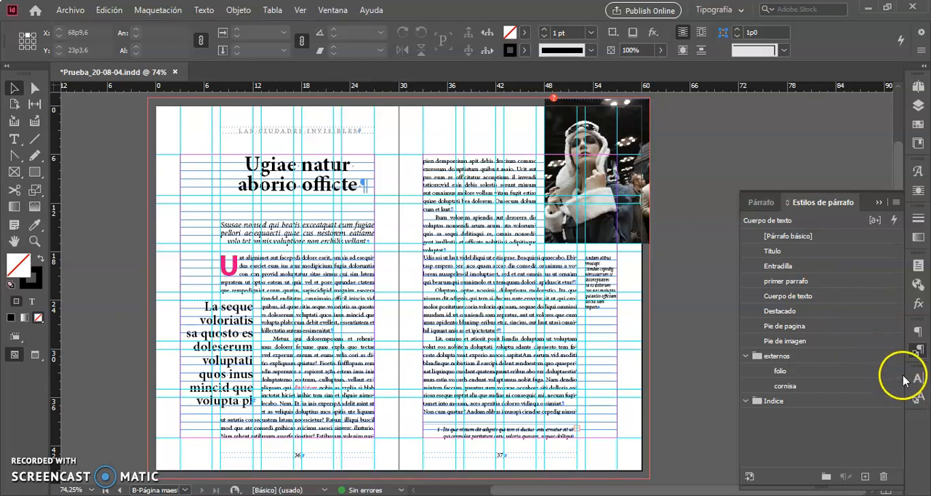
Display the document's colour swatches and enlarge the list to show every swatch.
left_click(920, 126)
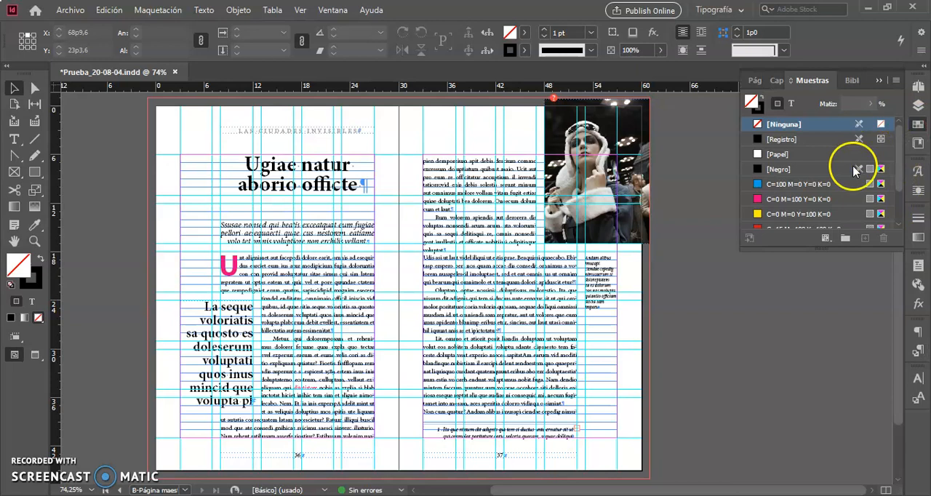
left_click_drag(770, 248, 744, 311)
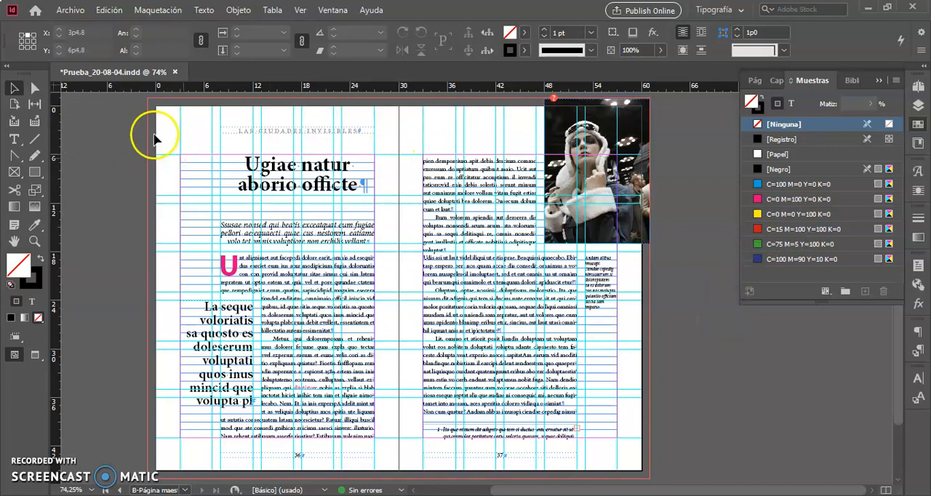
Start saving the document under a new name in the iT1_Libro folder, replacing Prueba with Libro in the file name.
left_click(72, 13)
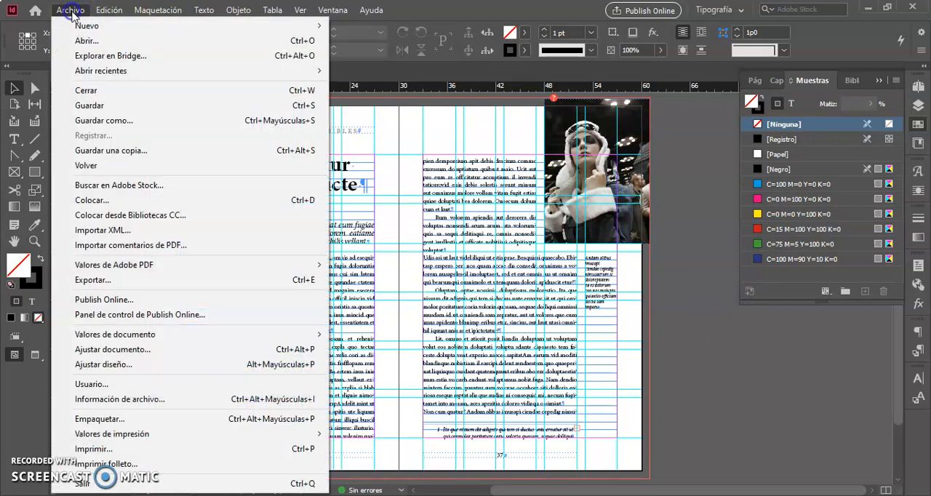
left_click(120, 121)
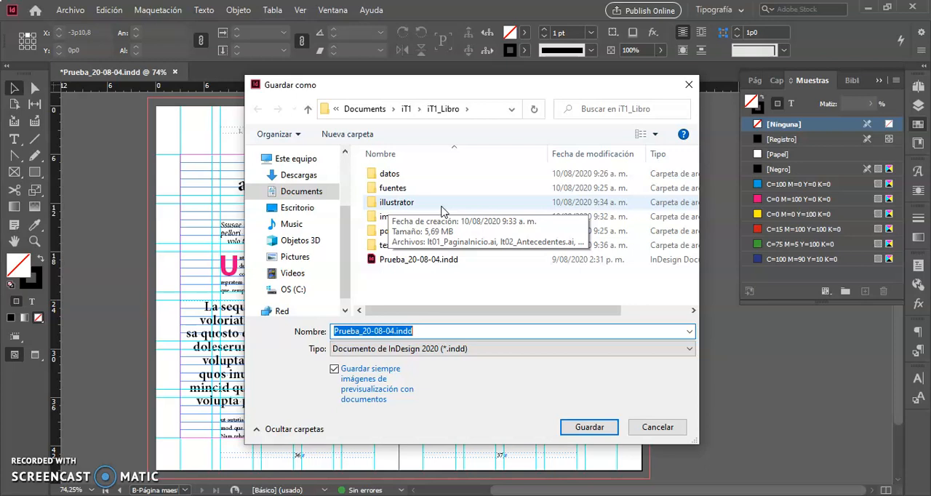
left_click(394, 219)
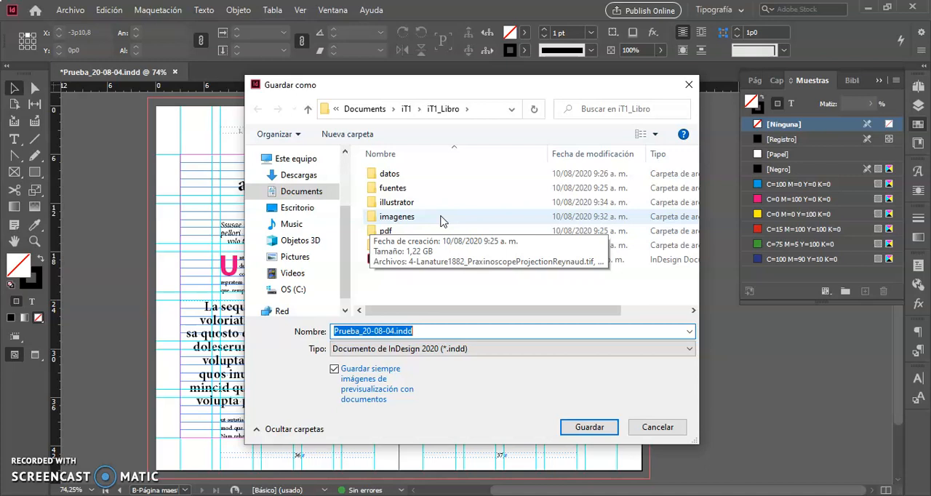
left_click(460, 233)
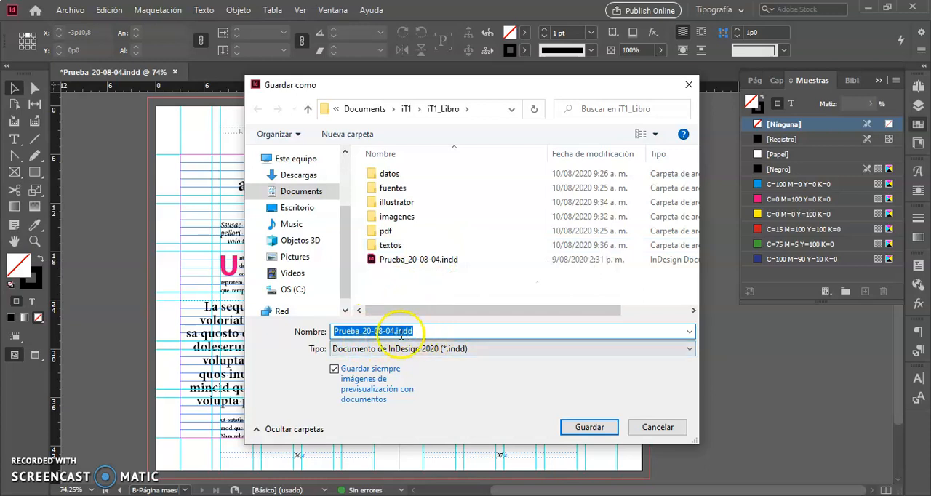
left_click(357, 330)
key("BackSpace")
key("BackSpace")
key("BackSpace")
key("BackSpace")
key("BackSpace")
key("BackSpace")
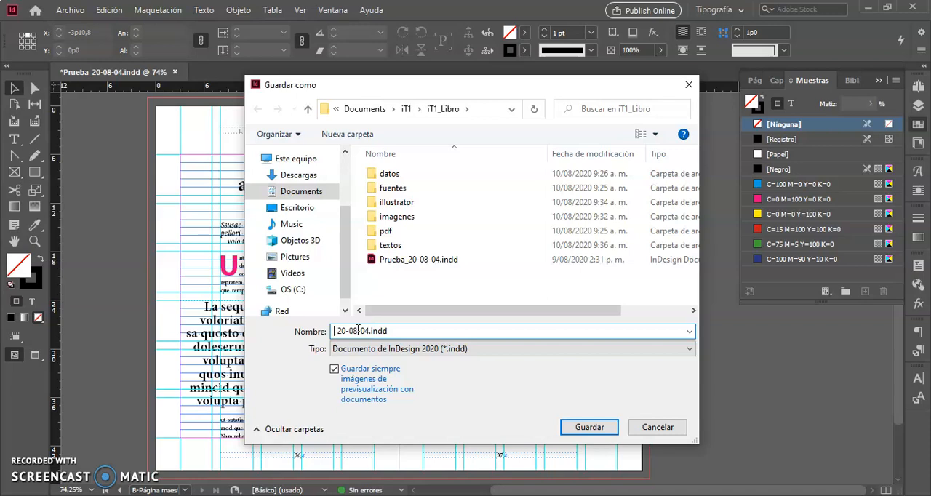
type("Libro")
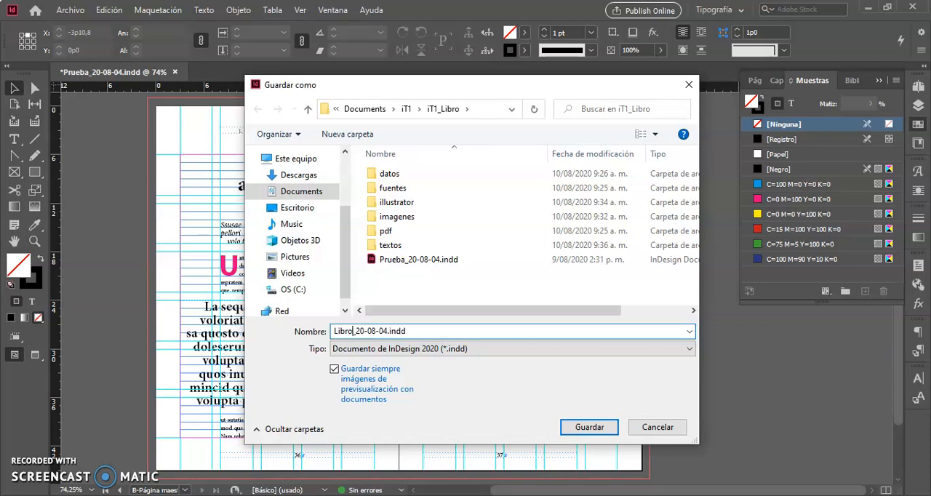
type("Animacion")
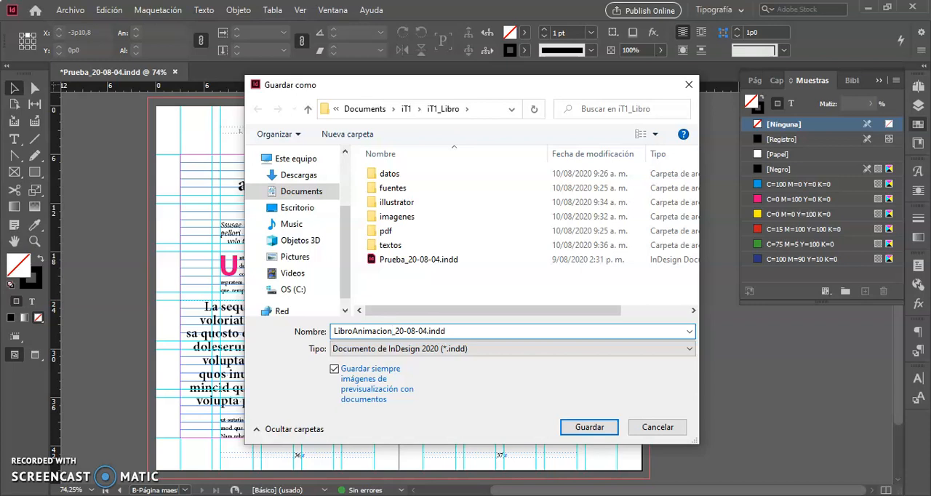
type("_OV_")
Remove Libro from the start of the file name and rework it to AnimacionColombia_Libro_OV_20-08-04.indd.
left_click(393, 331)
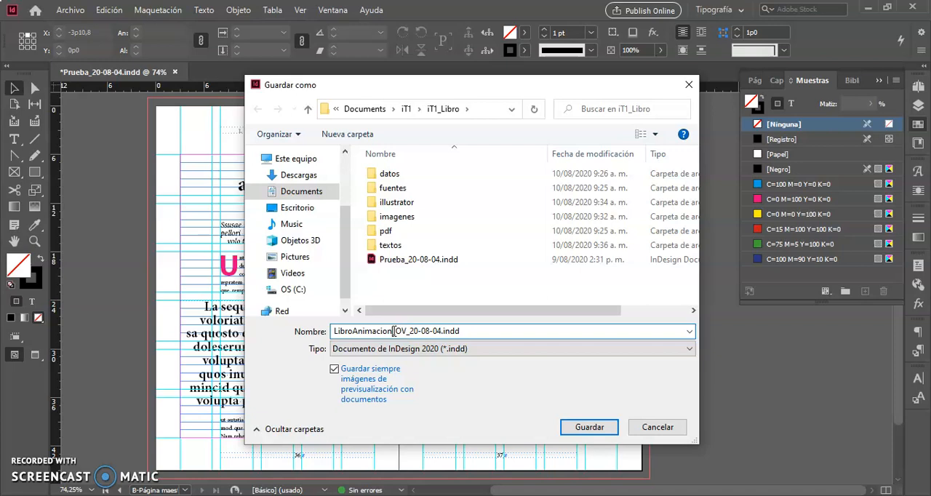
left_click(353, 331)
key("BackSpace")
key("BackSpace")
key("BackSpace")
key("BackSpace")
key("BackSpace")
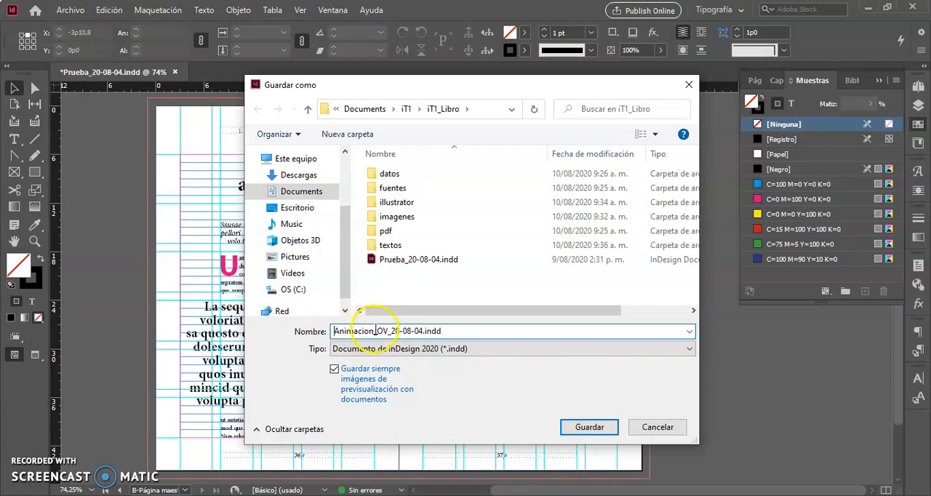
left_click(372, 331)
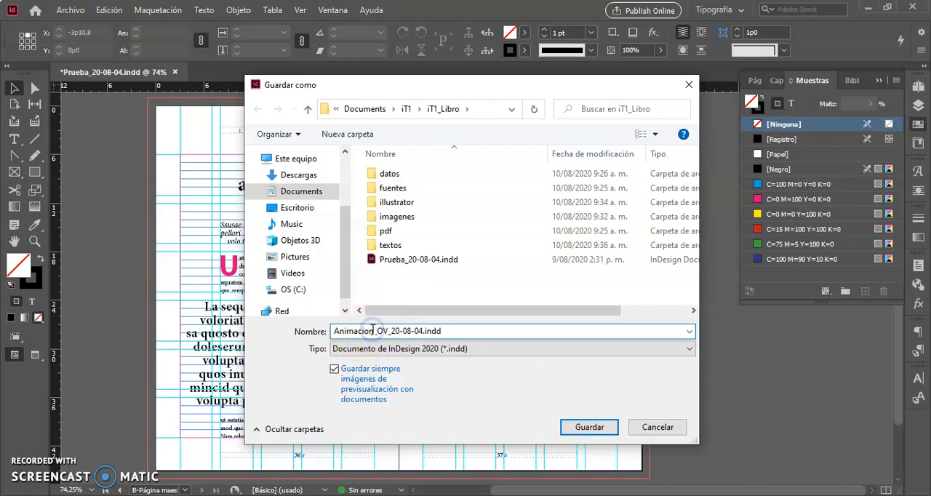
type("Co")
type("lombi")
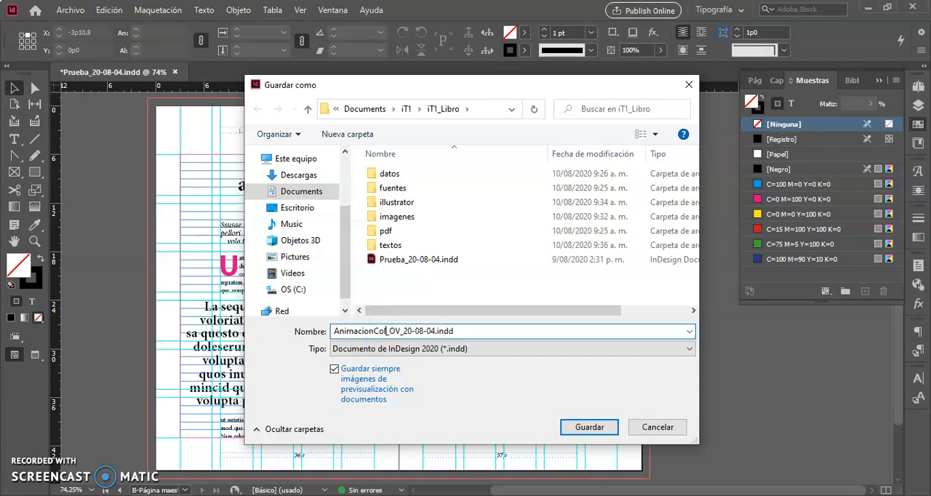
type("a")
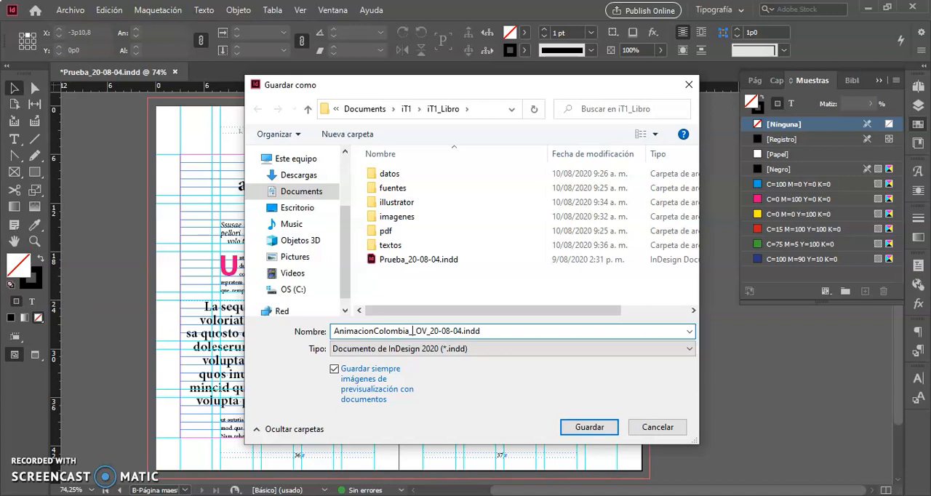
type("L")
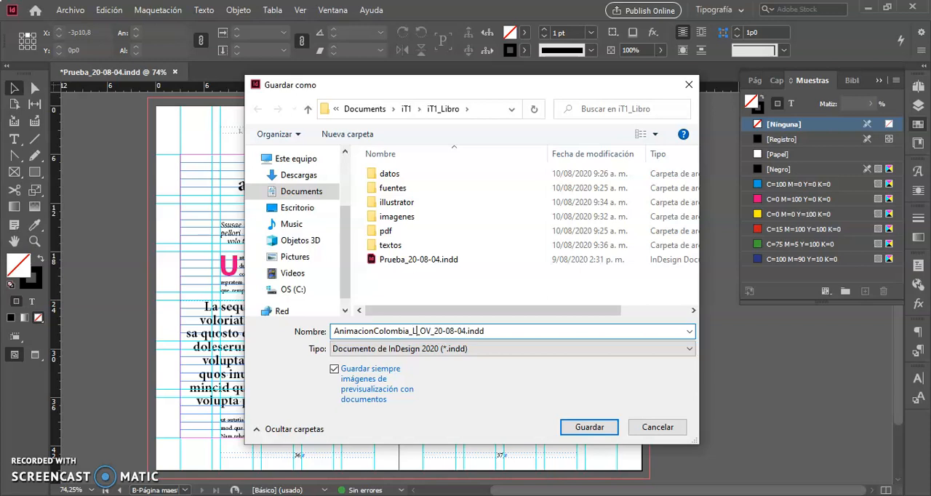
type("ibro")
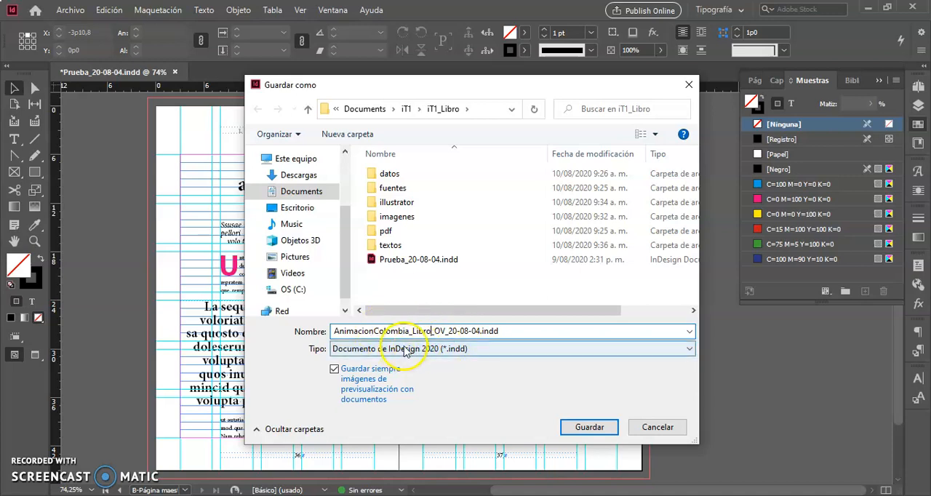
Save the renamed file in the Documento de InDesign 2020 (*.indd) format.
left_click(456, 331)
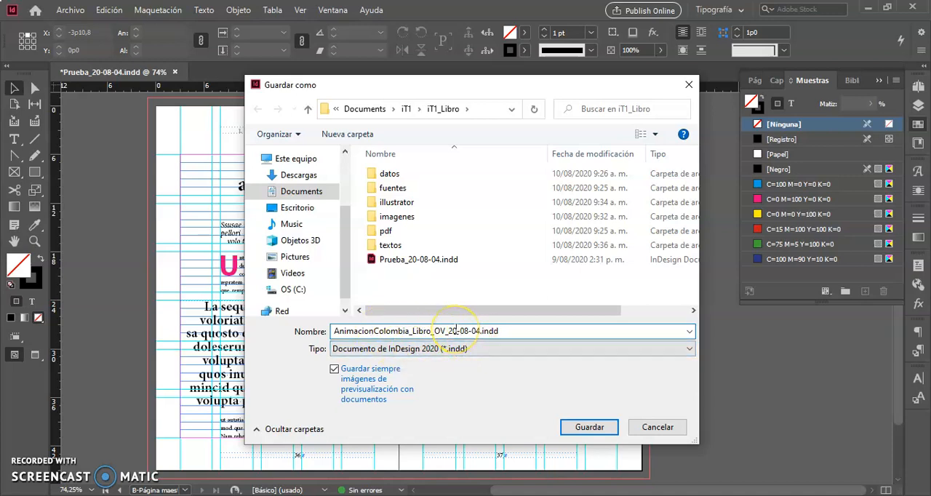
left_click(456, 330)
left_click(507, 330)
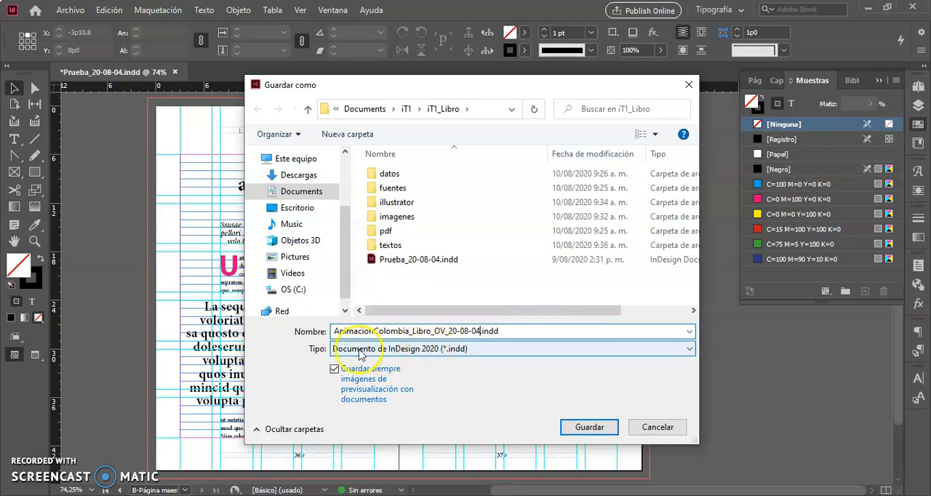
left_click(689, 349)
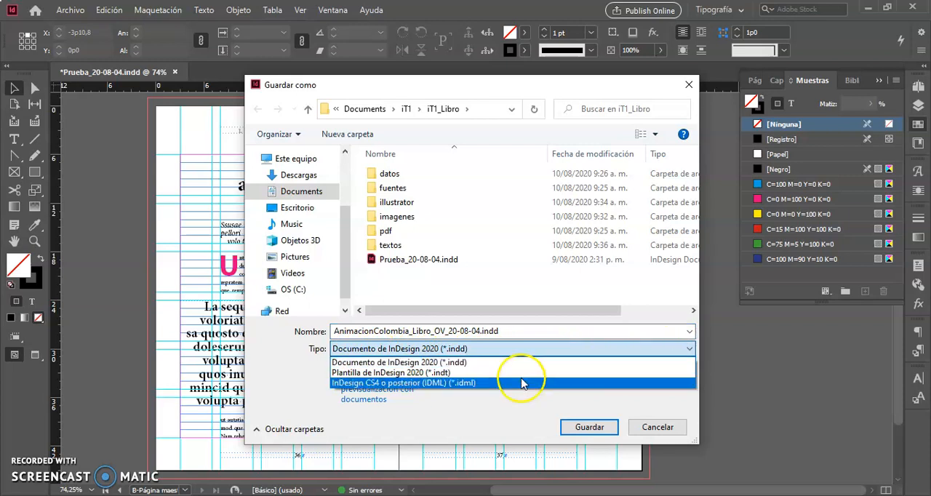
left_click(483, 363)
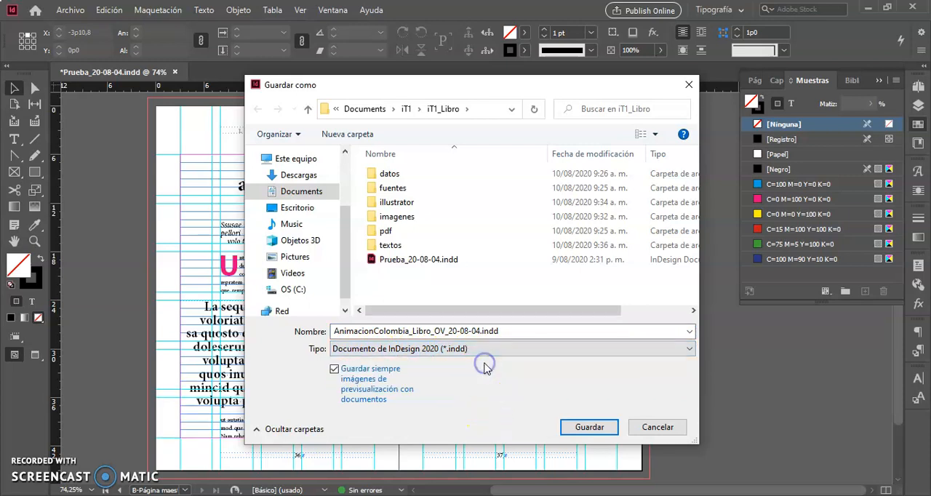
left_click(591, 429)
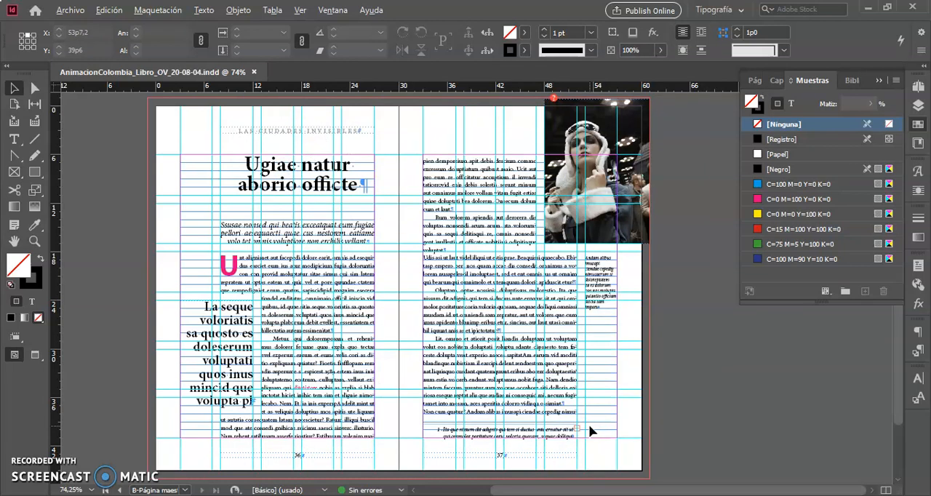
Start saving the open book document as another file in the iT1_Libro folder.
key("alt")
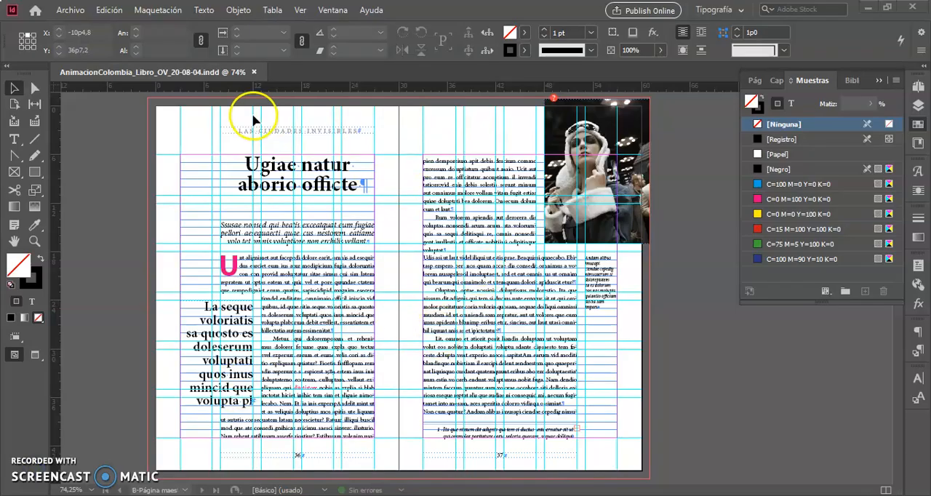
left_click(72, 11)
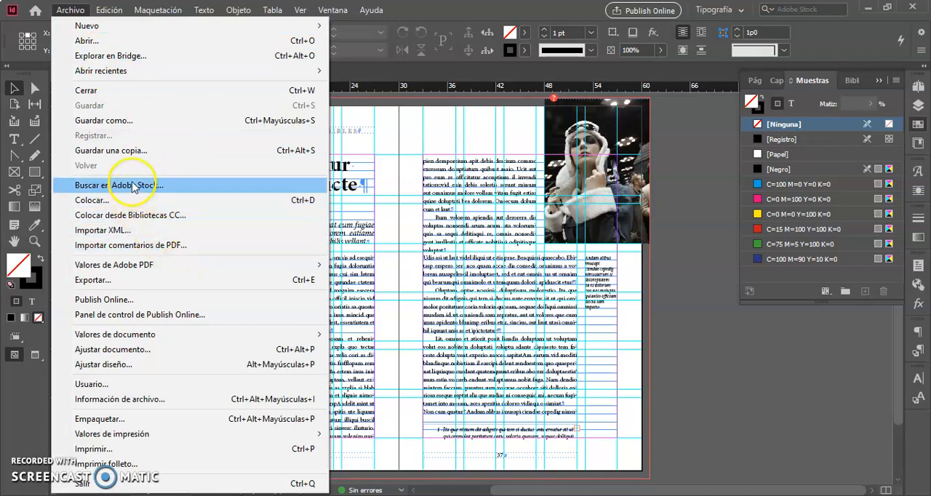
left_click(138, 124)
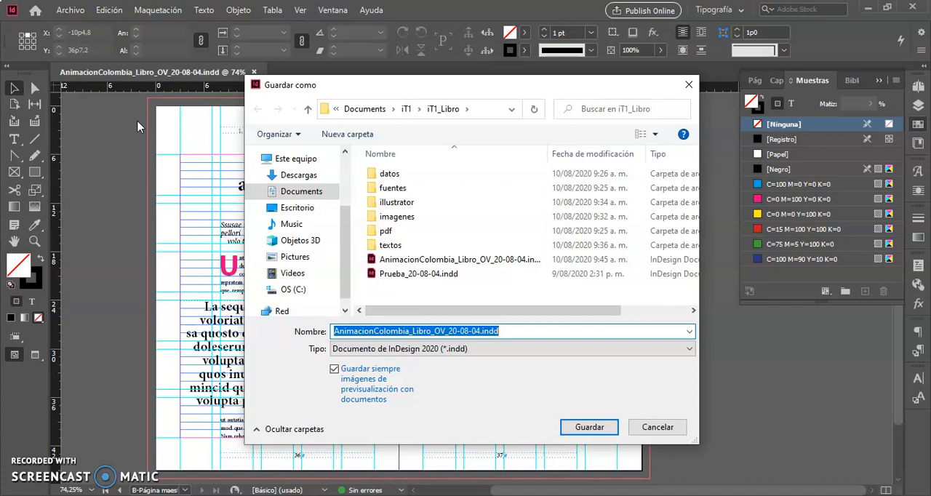
left_click(691, 352)
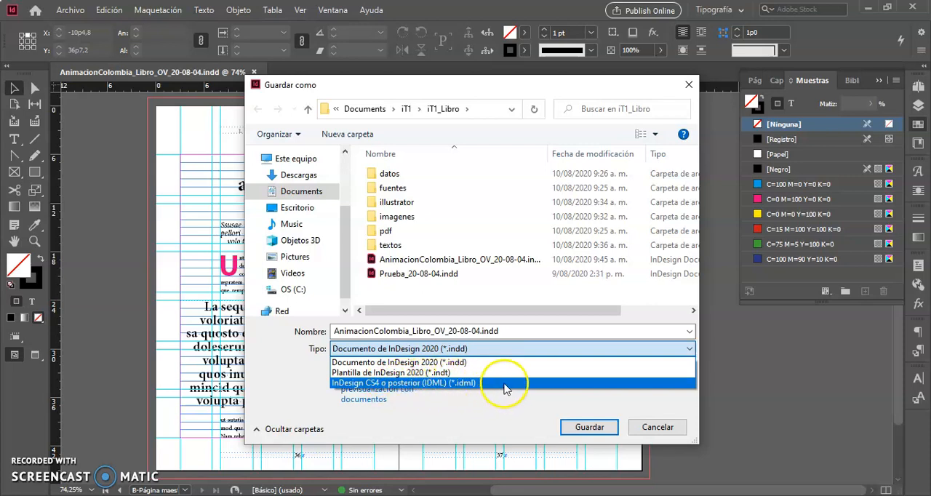
left_click(584, 429)
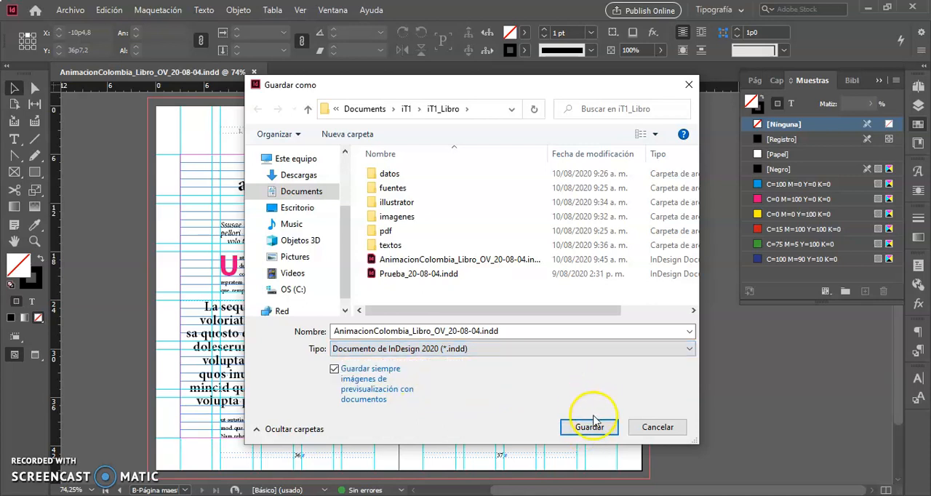
left_click(589, 427)
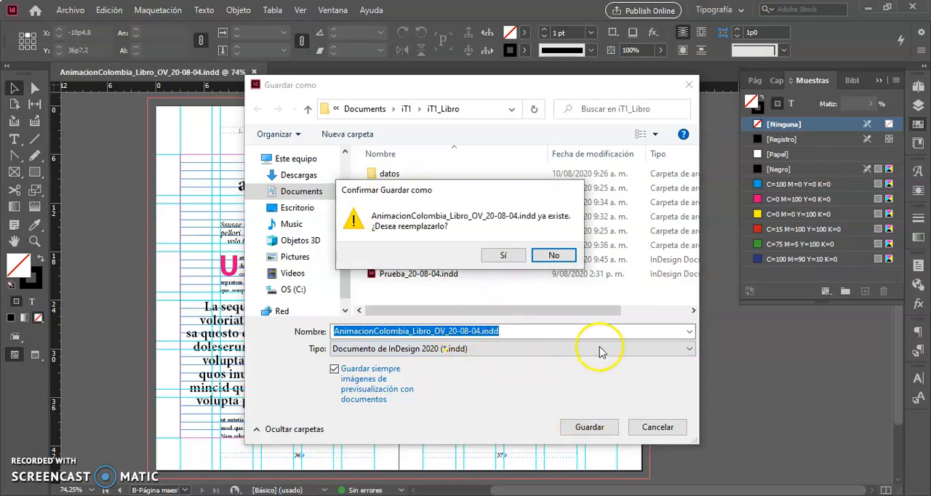
left_click(549, 256)
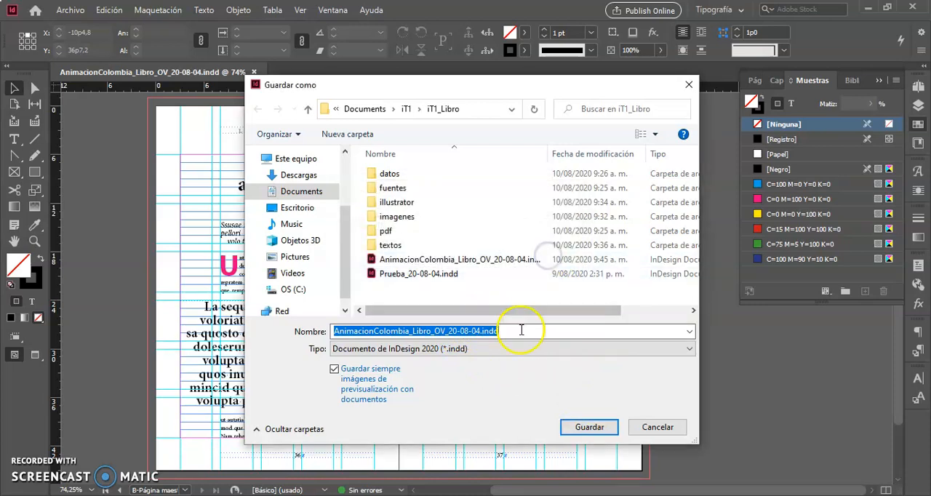
Save the document as AnimacionColombia_Libro_OV_20-08-04.idml in the InDesign CS4 o posterior (IDML) format.
left_click(509, 350)
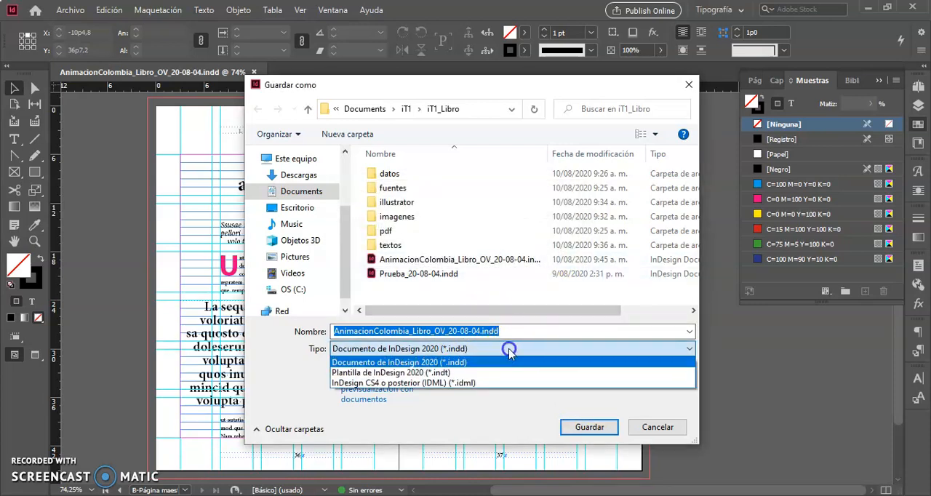
left_click(474, 384)
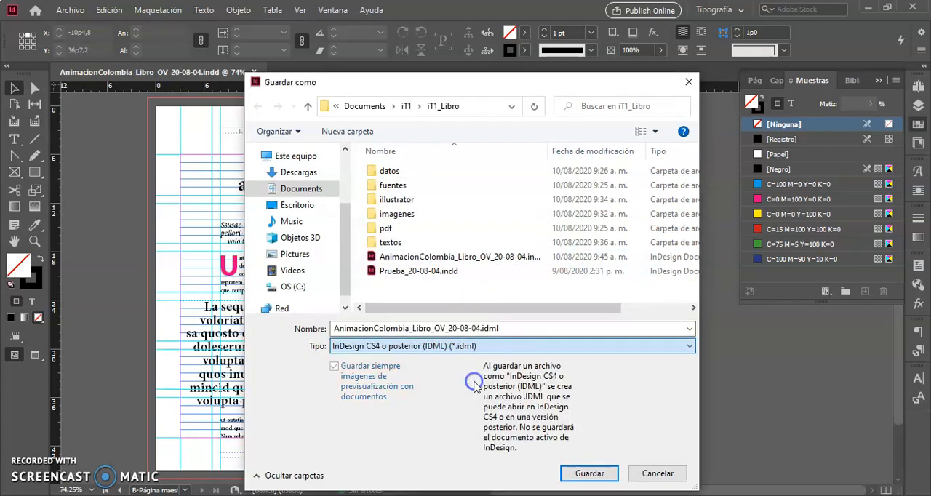
left_click(590, 474)
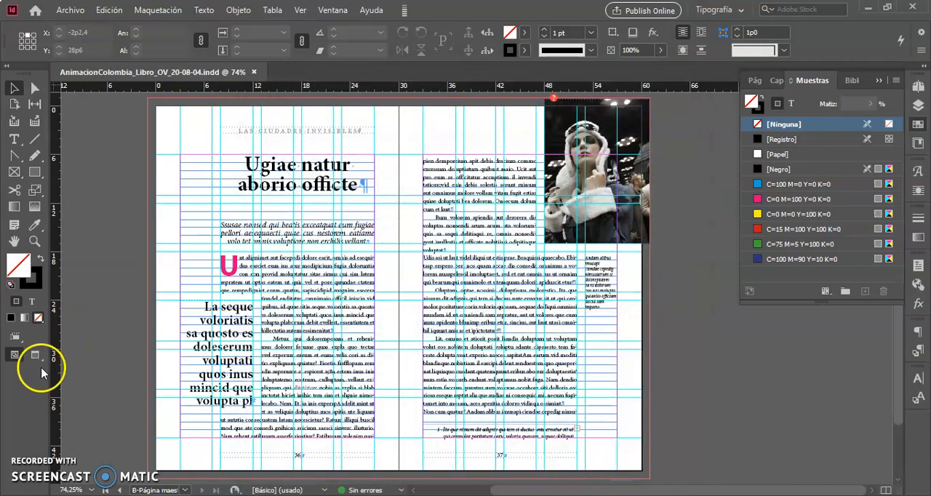
Switch to File Explorer and compare the .idml and .indd versions of the book in the iT1_Libro folder.
left_click(27, 458)
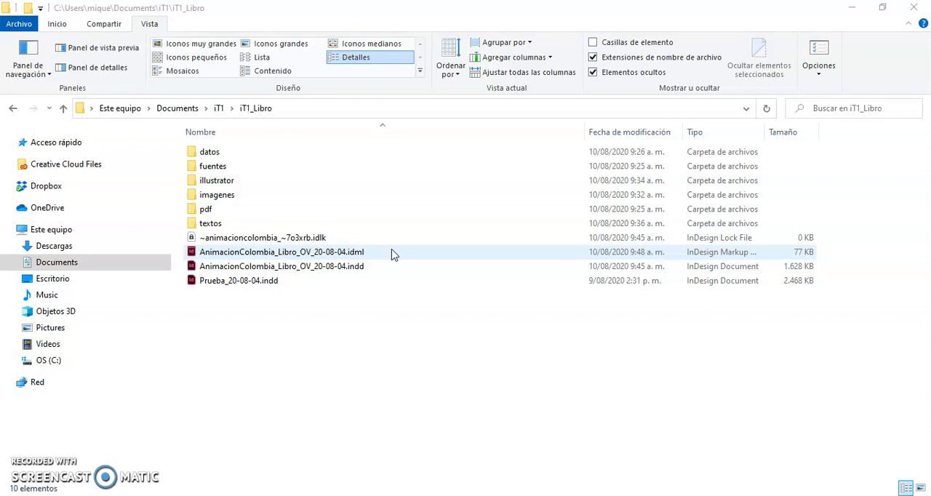
left_click(406, 263)
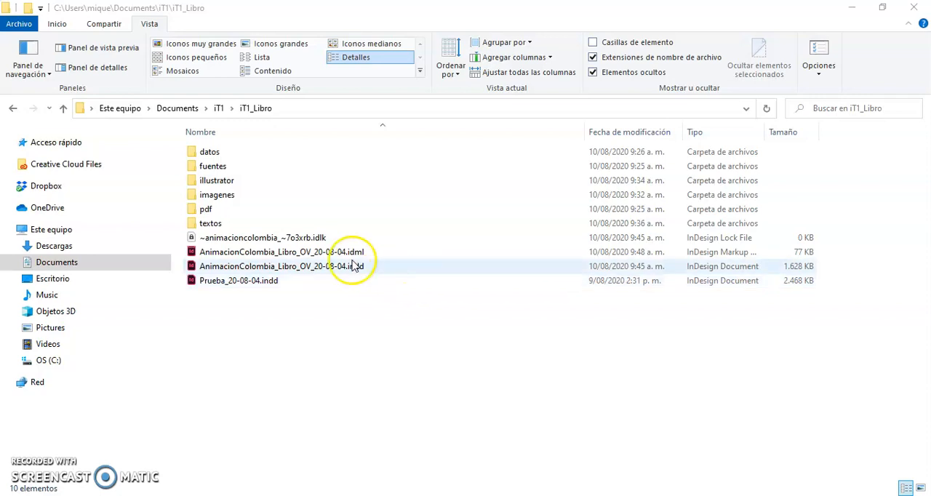
left_click(502, 282)
left_click(432, 316)
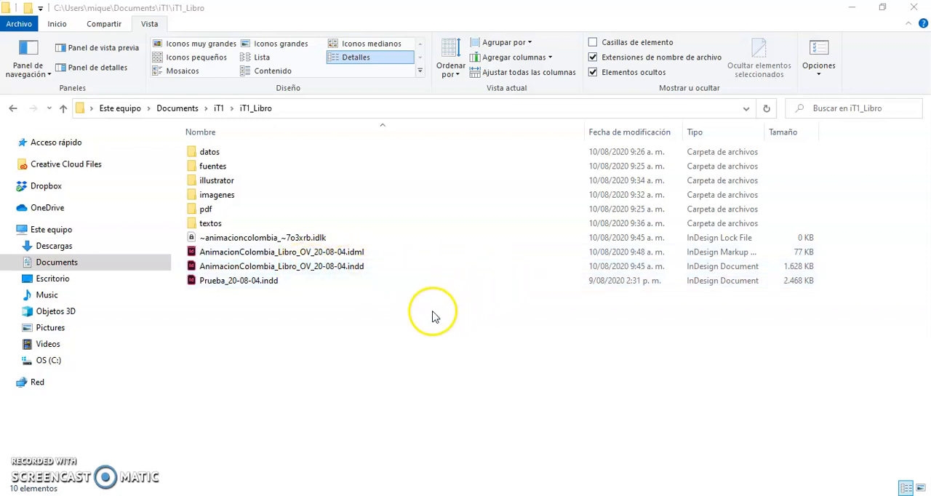